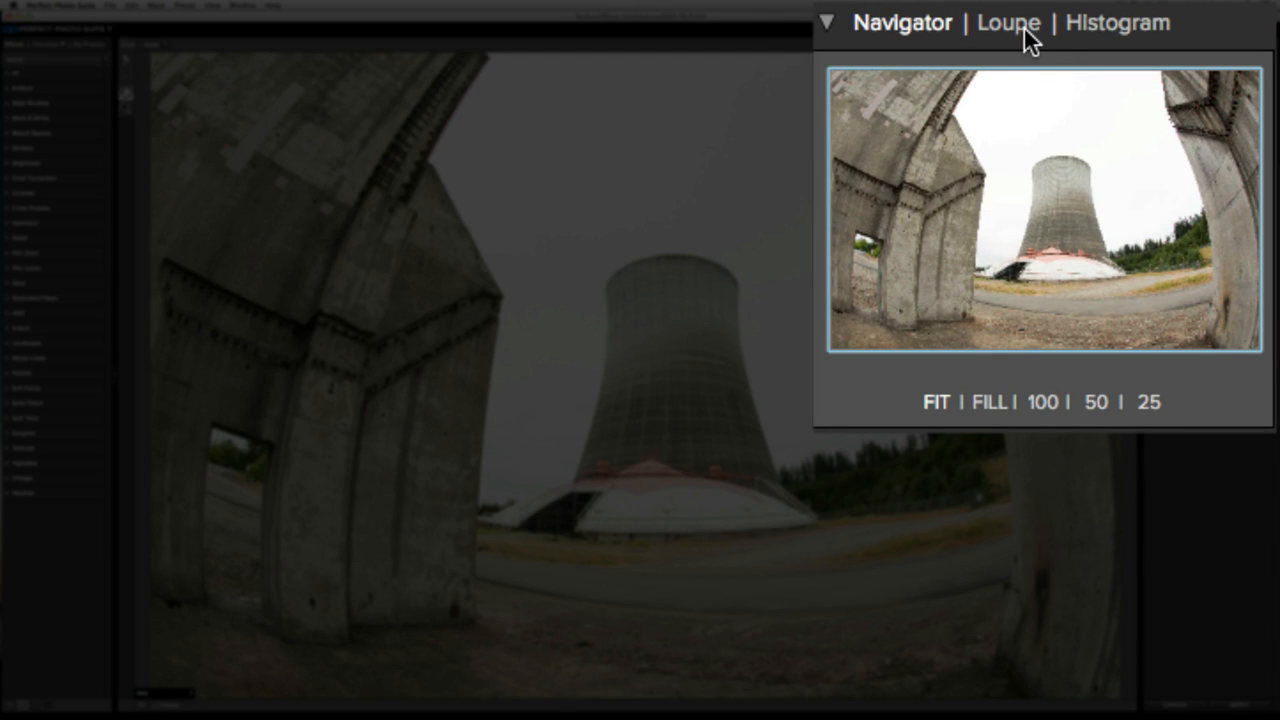
Switch the preview pane to the loupe and on to the histogram, and look over the available effect types
click(1030, 40)
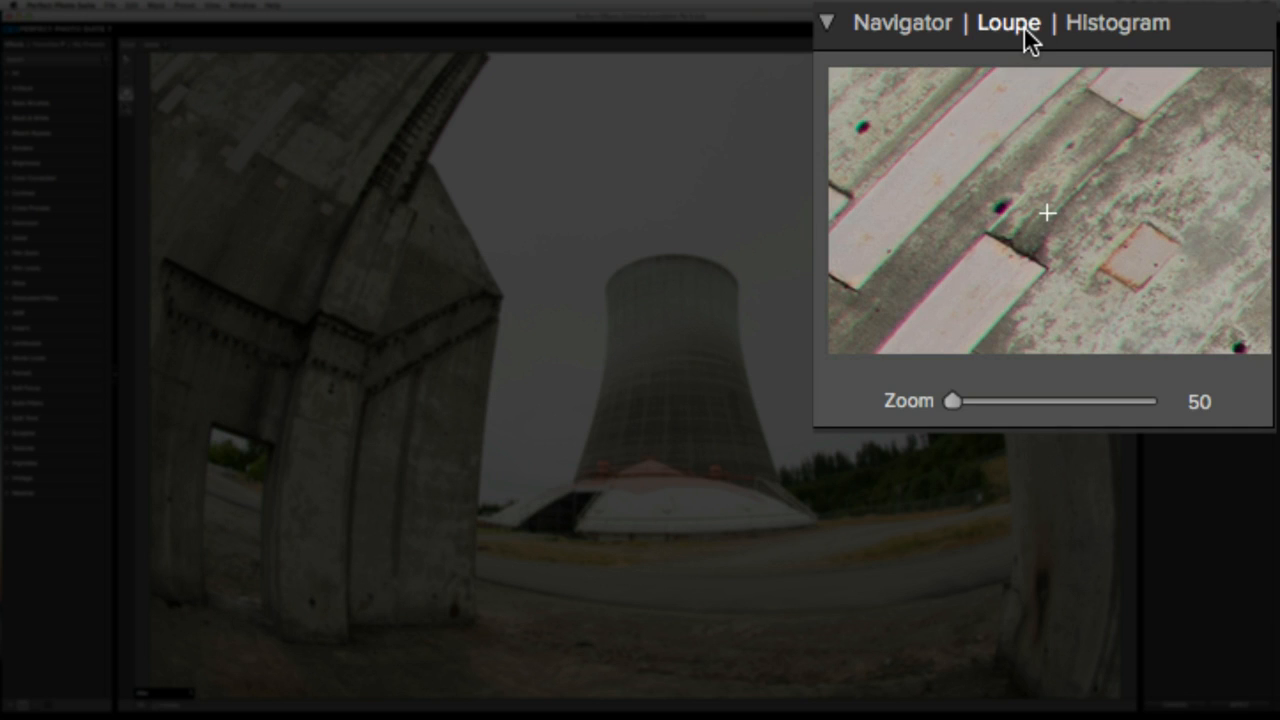
click(1085, 40)
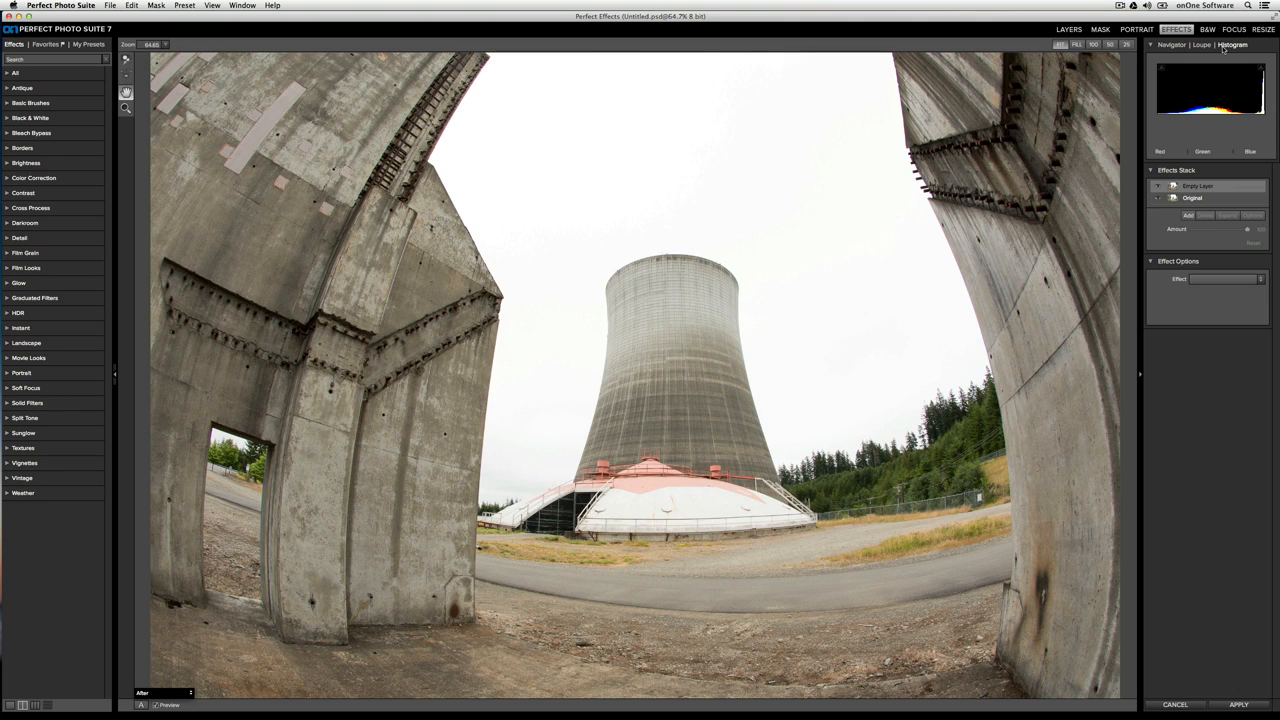
click(1258, 279)
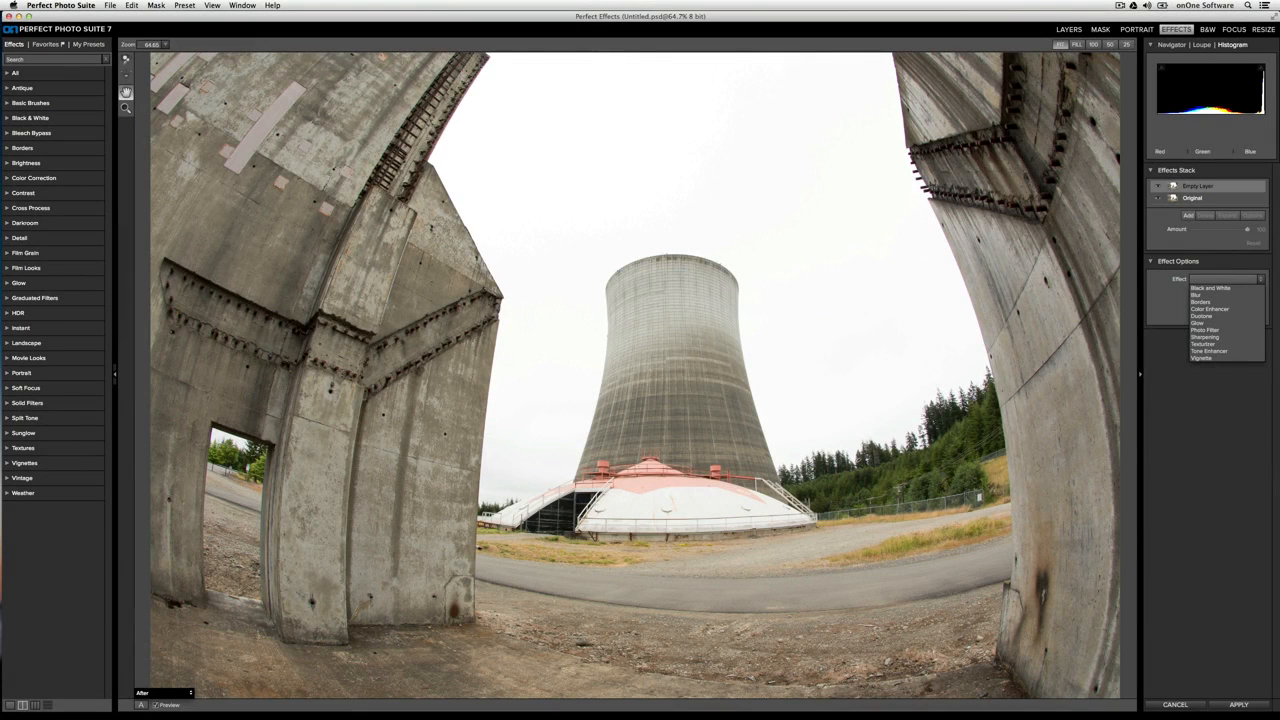
key(Escape)
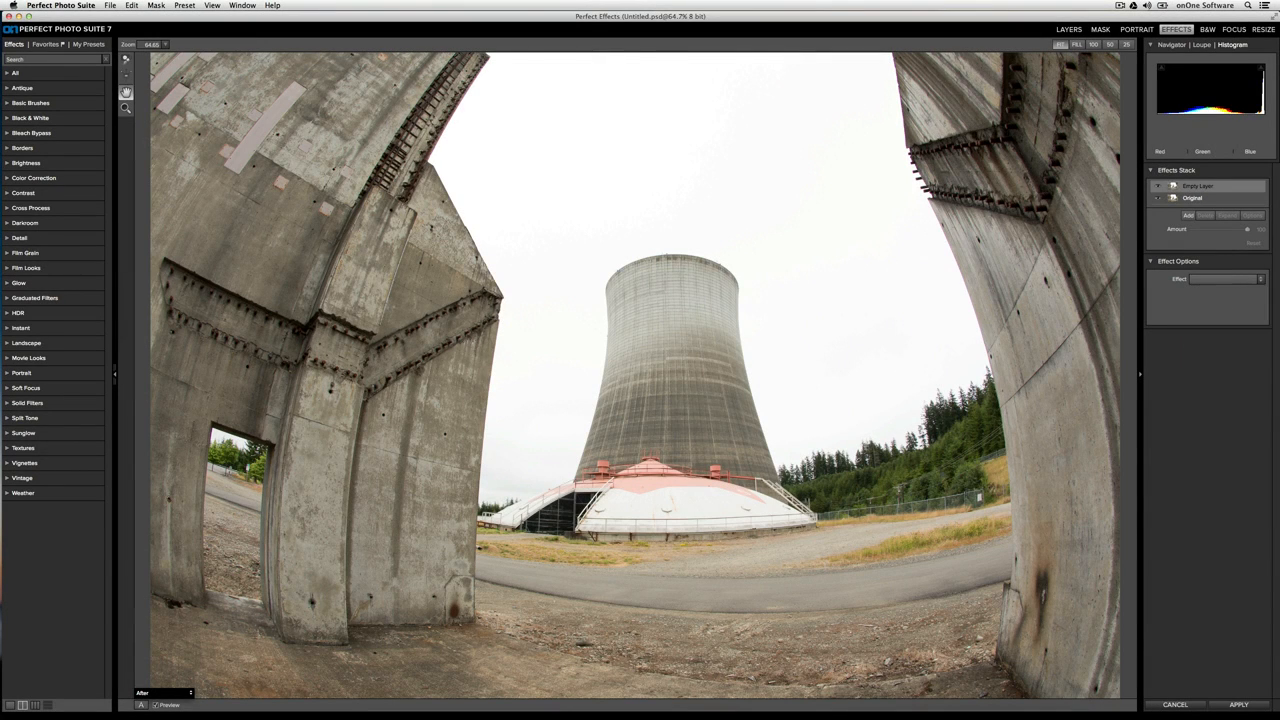
Search the effect presets for "green"
click(62, 59)
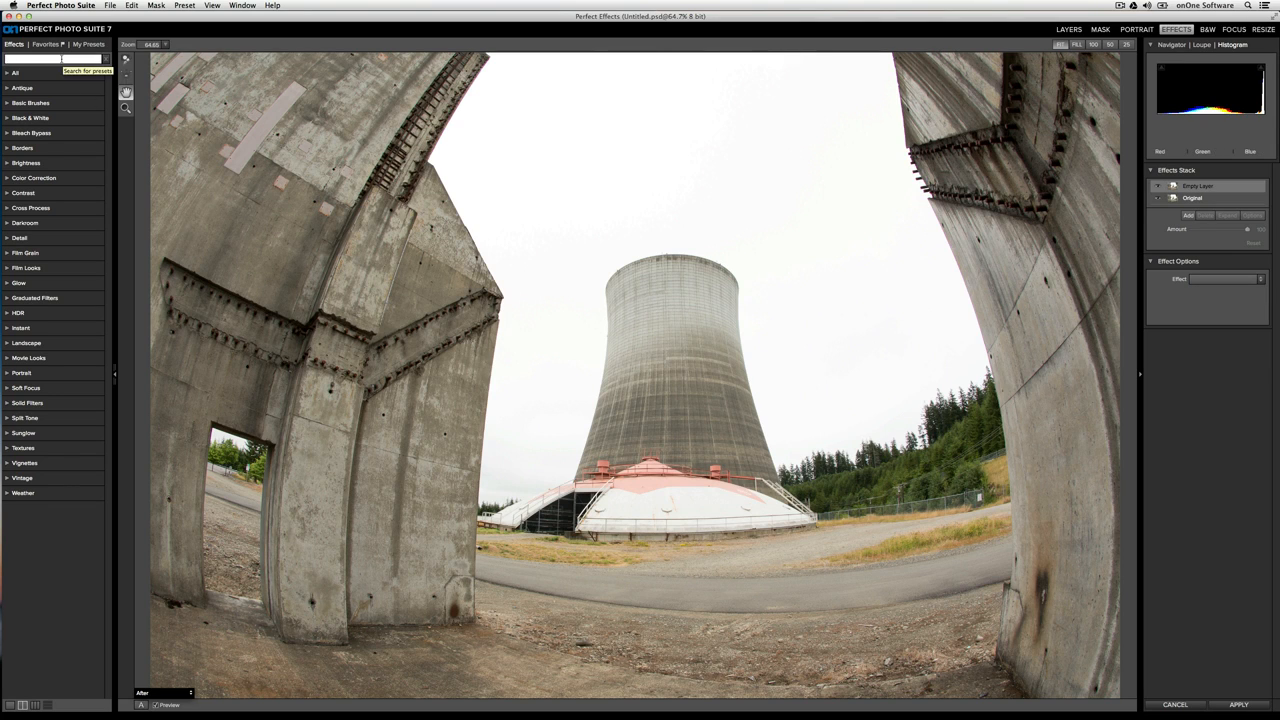
text(green)
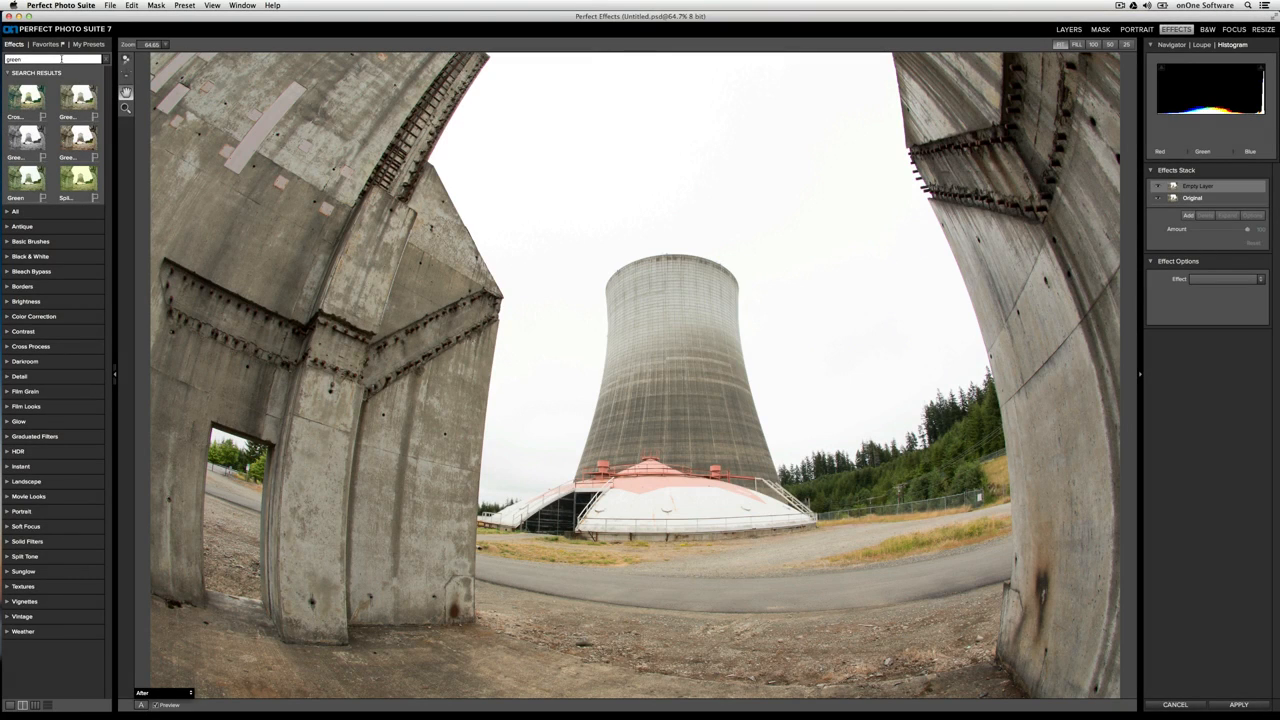
click(69, 653)
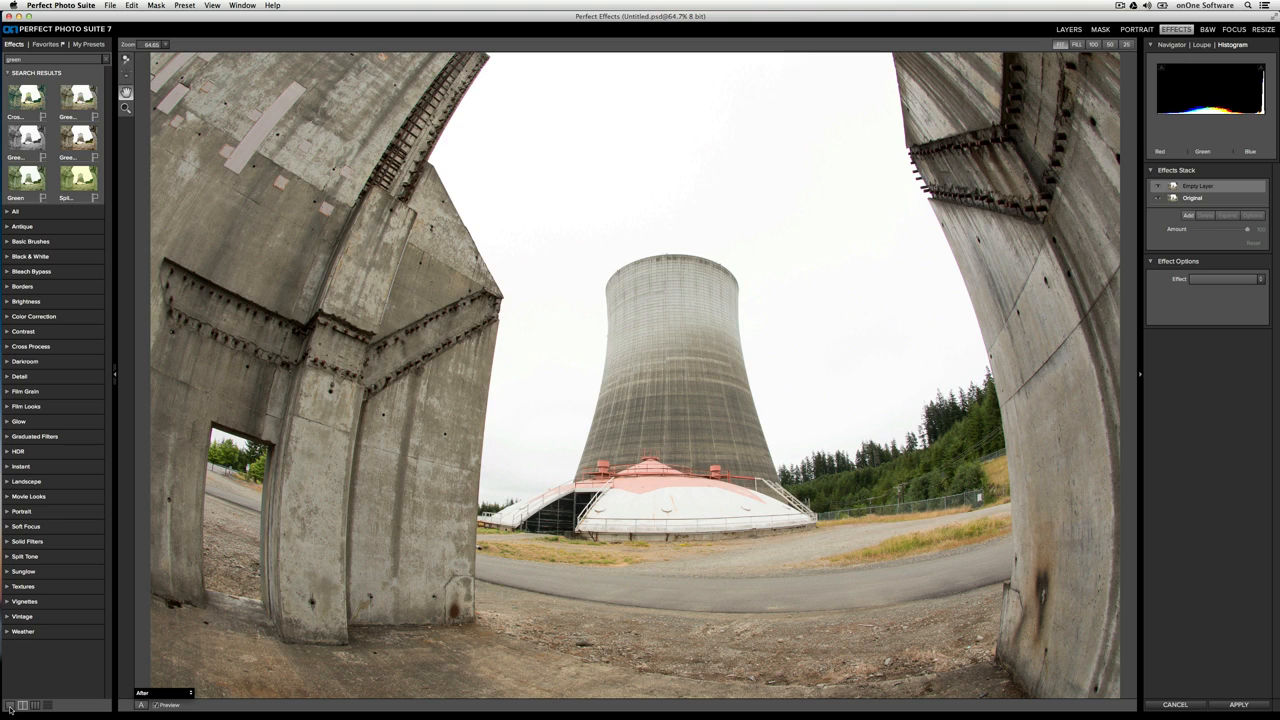
Try the two-column, three-column and list layouts for the preset browser, ending on large single-column thumbnails
click(9, 705)
click(22, 705)
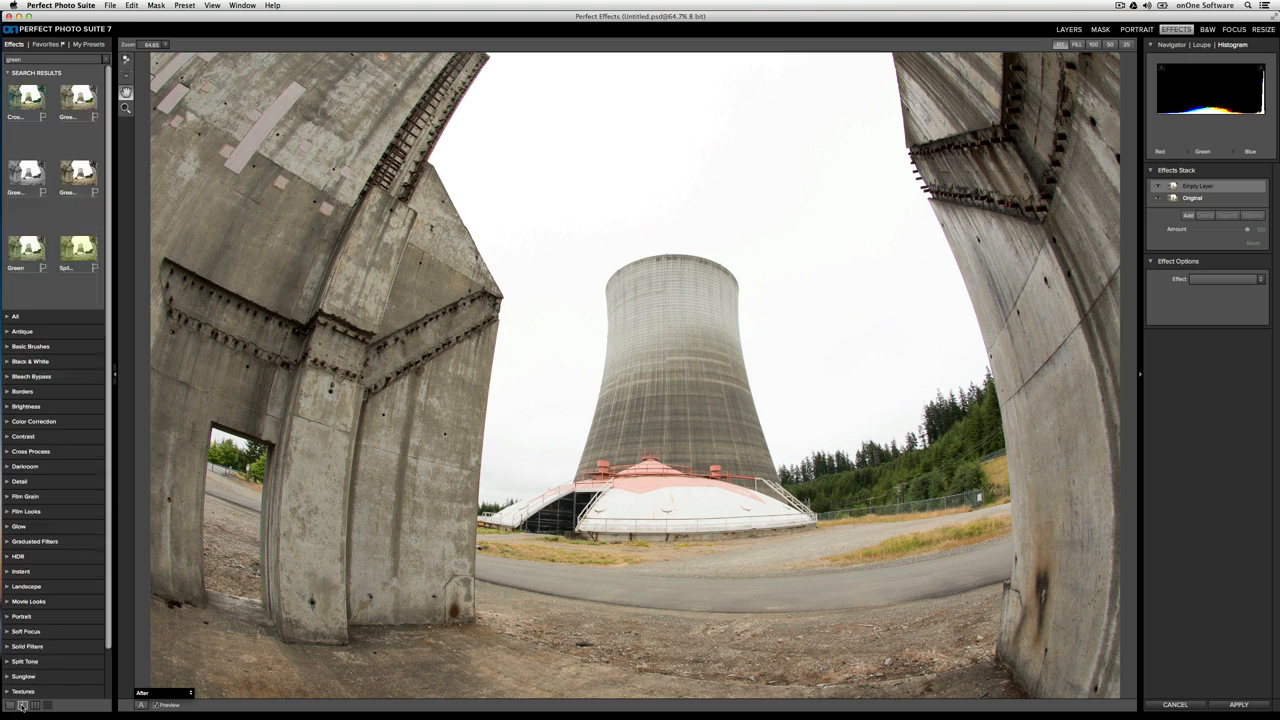
click(35, 705)
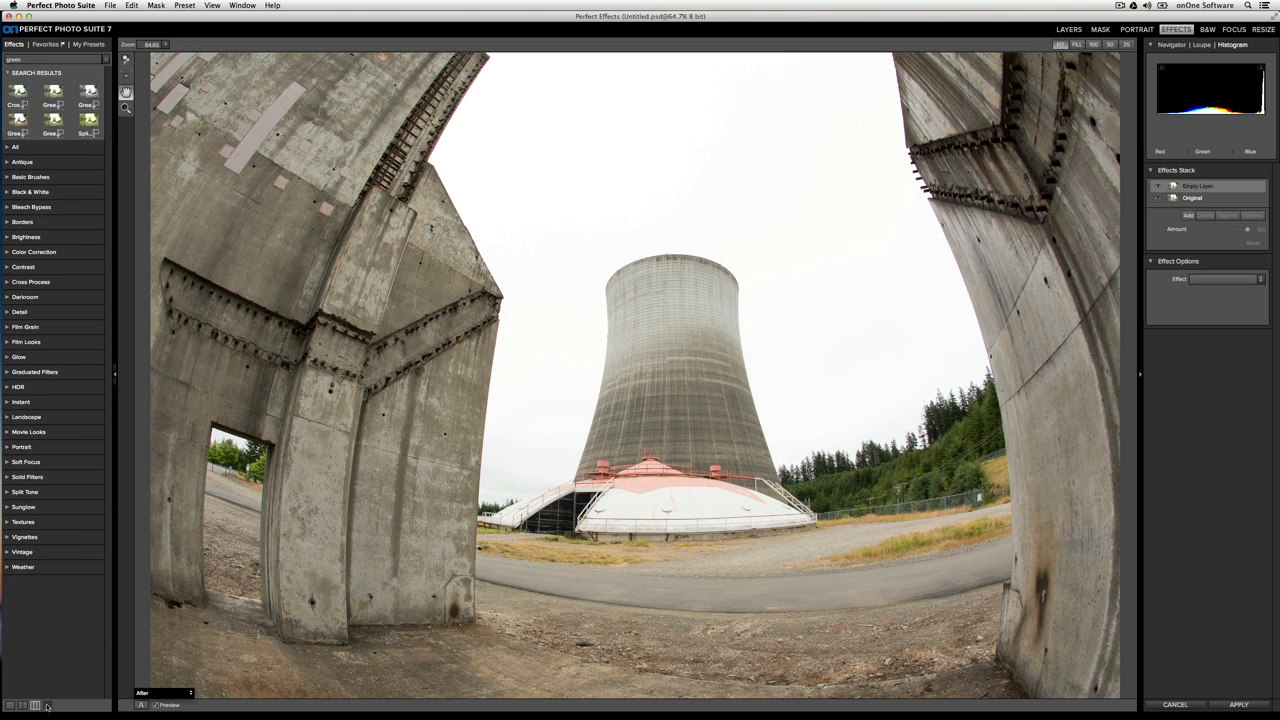
click(47, 705)
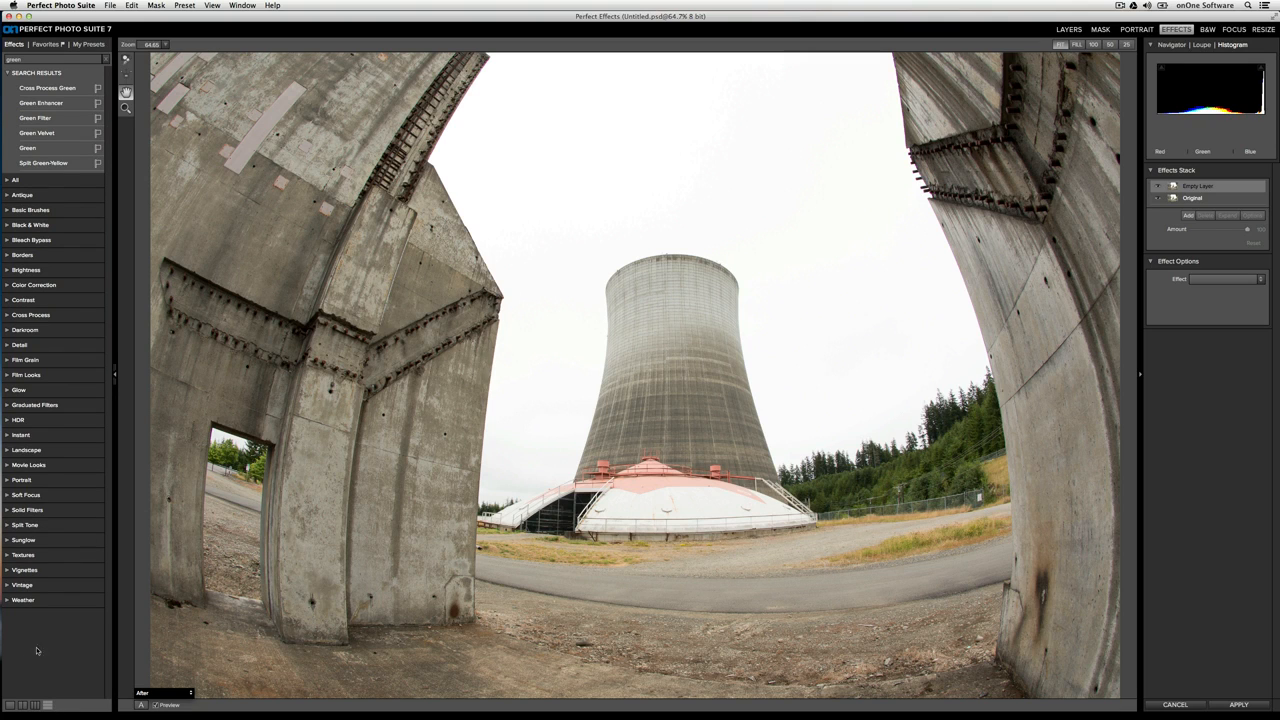
click(12, 705)
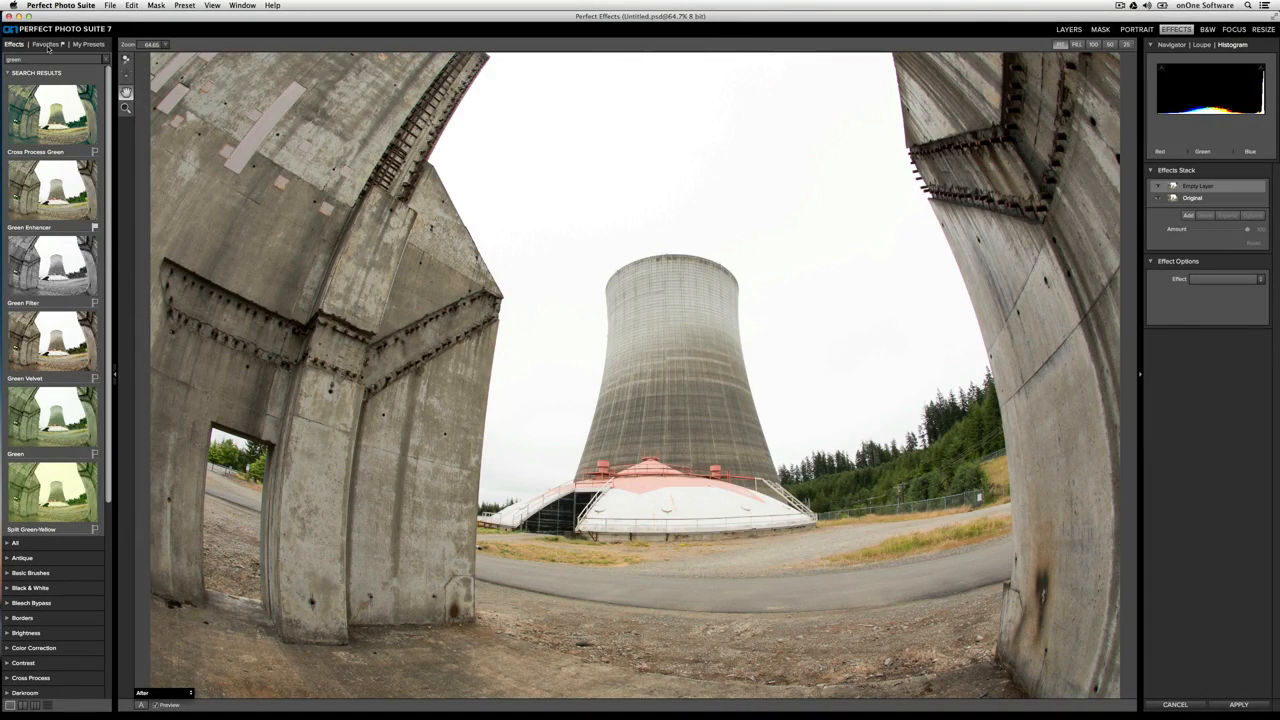
View the favorite presets and return to the full effects library
click(45, 45)
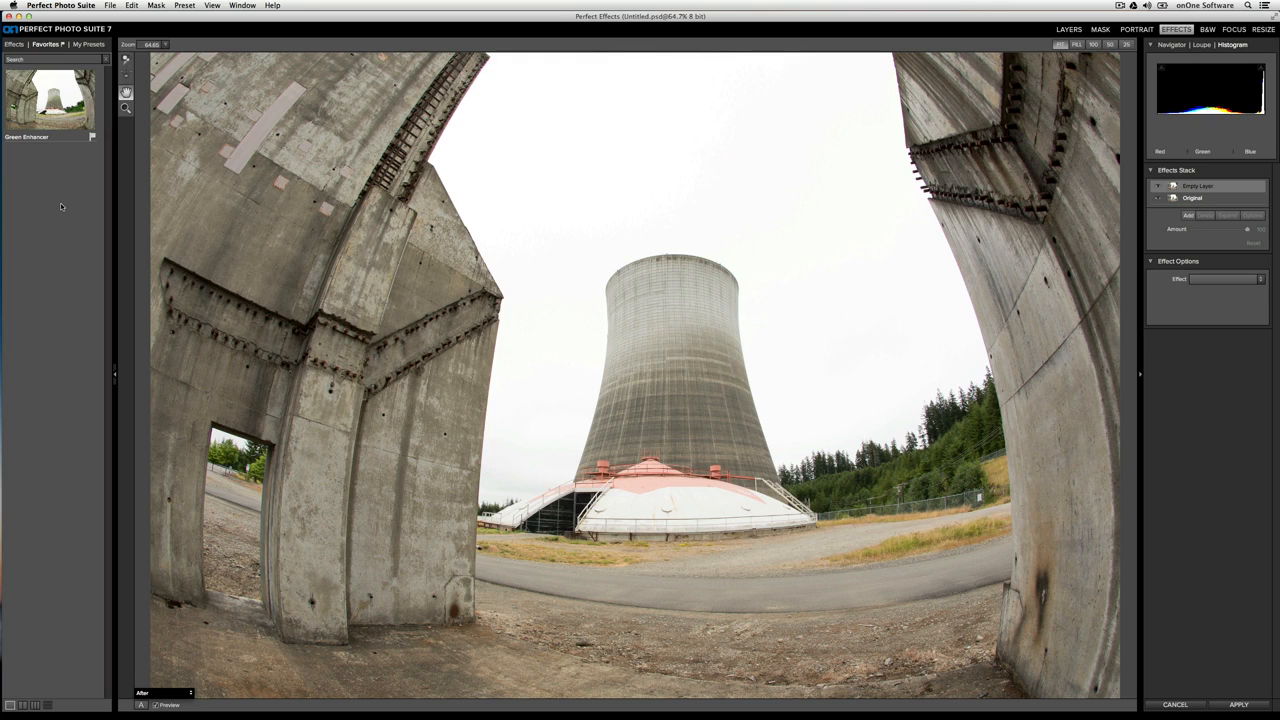
click(14, 44)
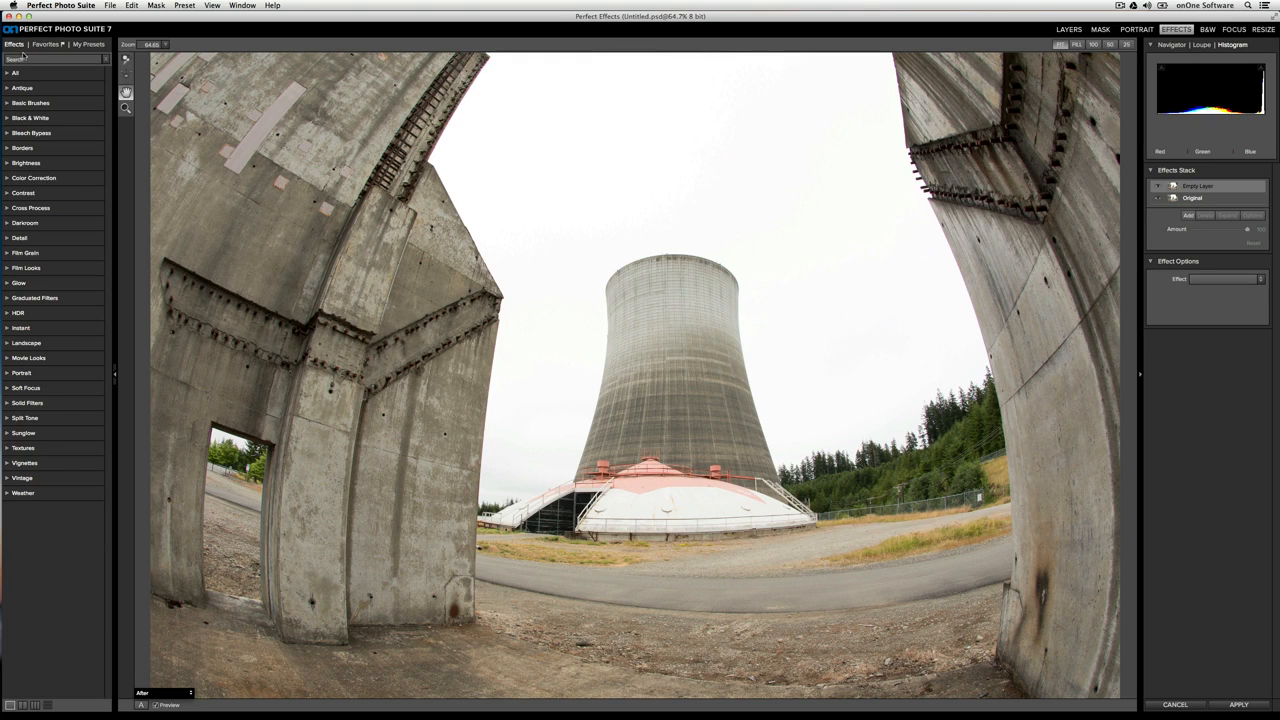
Widen the preset browser and apply the Arkham preset from the Movie Looks category, comparing it with Blue Dawn
click(30, 357)
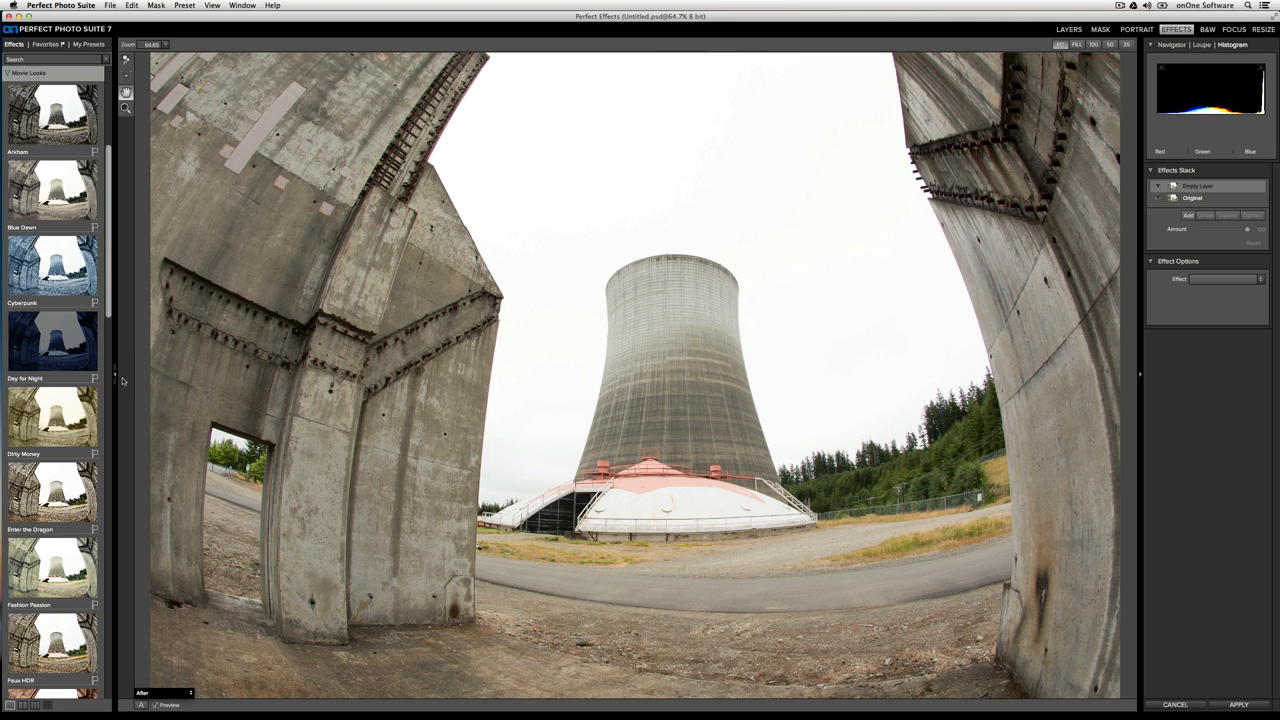
drag(125, 374, 175, 374)
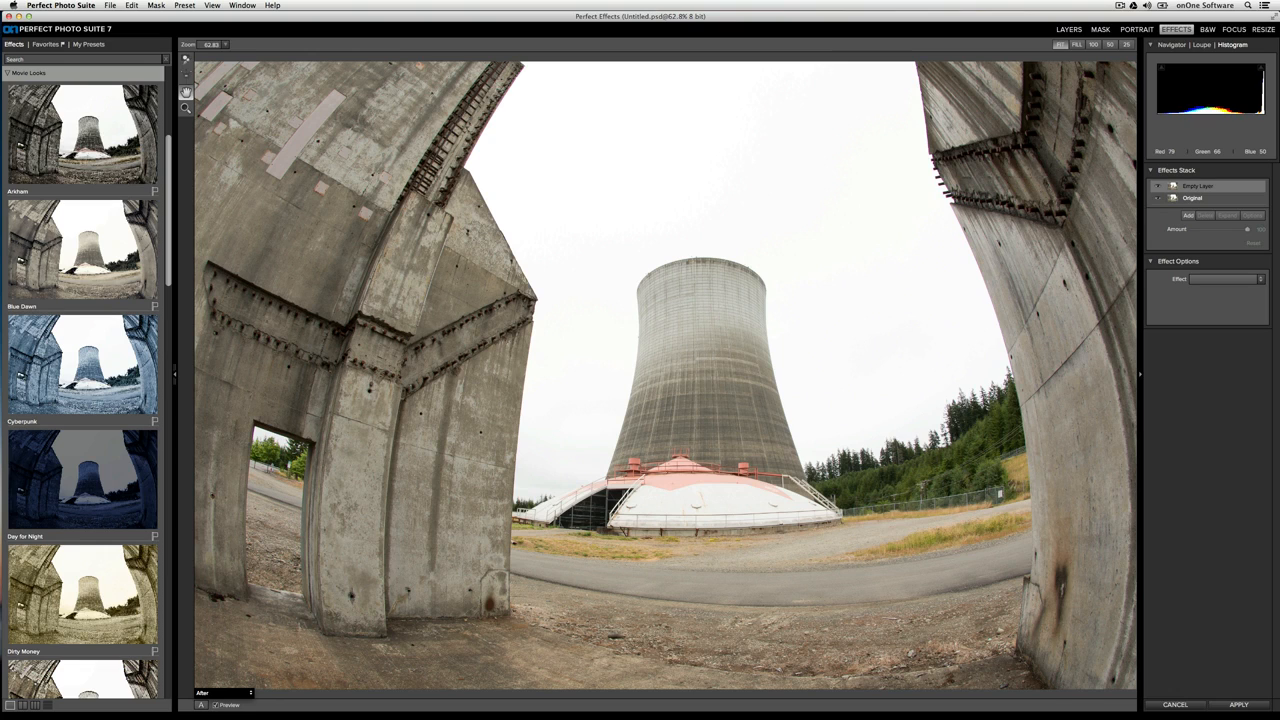
click(86, 150)
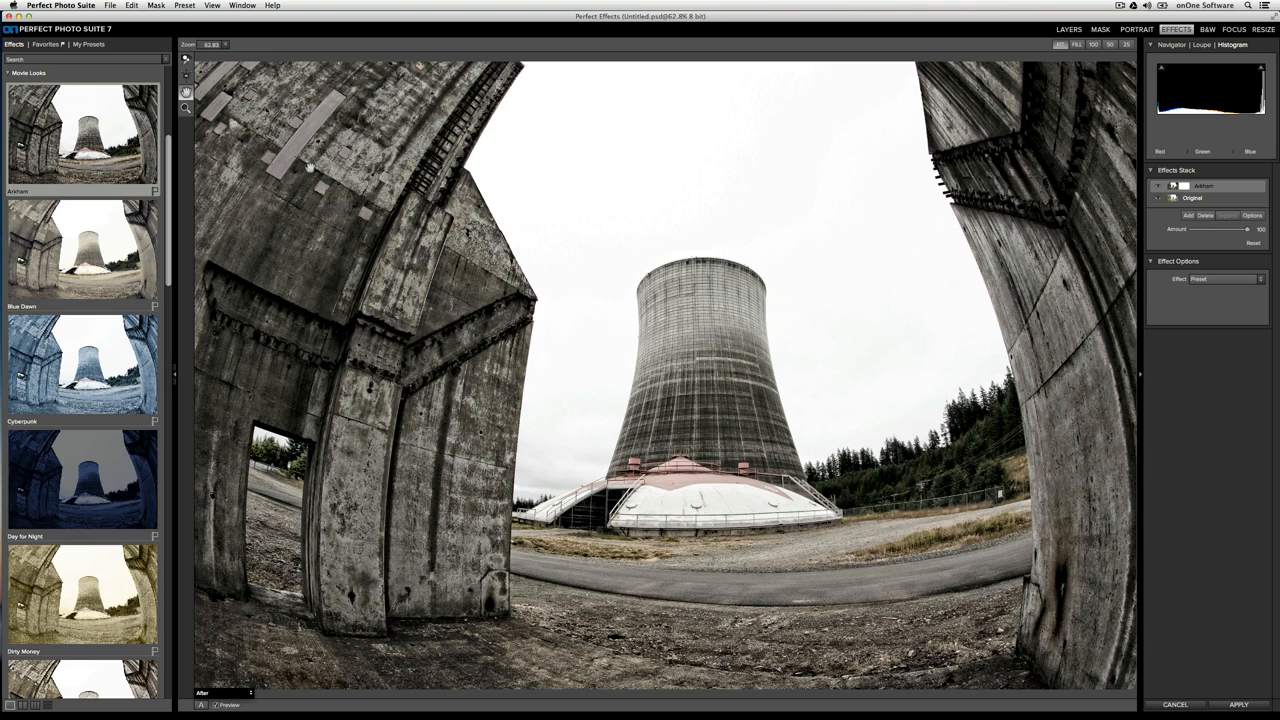
click(94, 266)
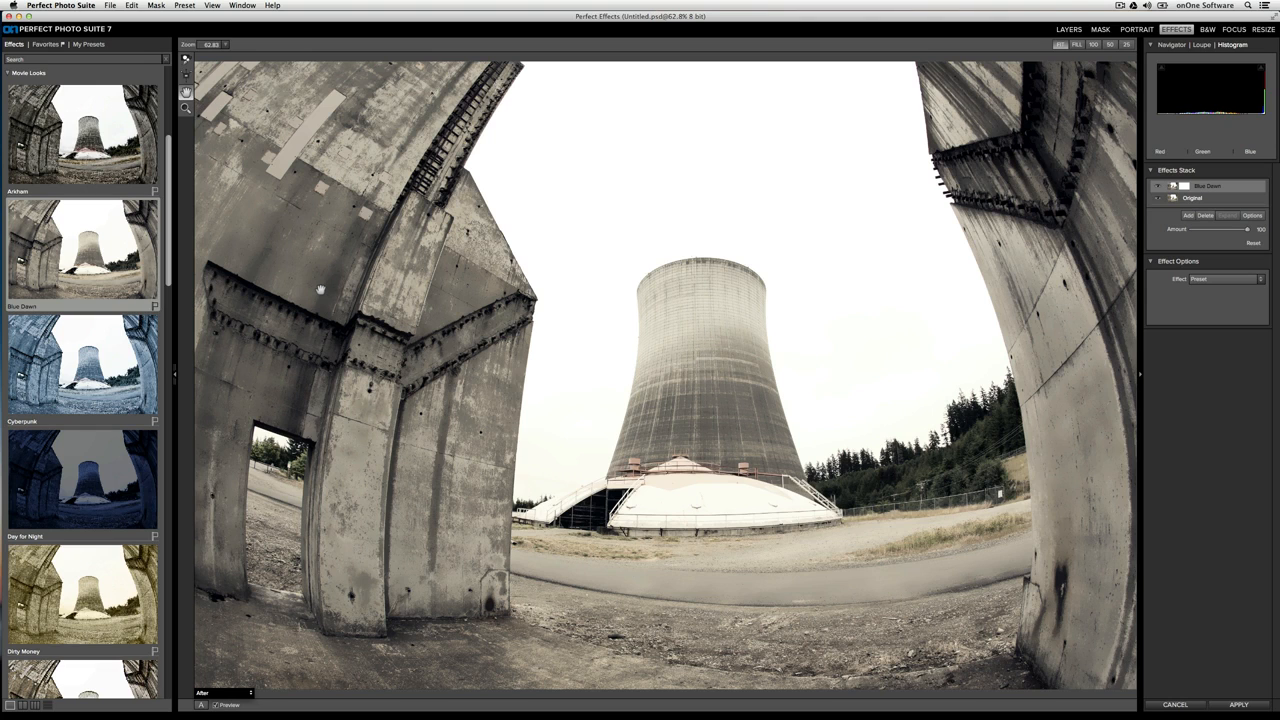
click(108, 157)
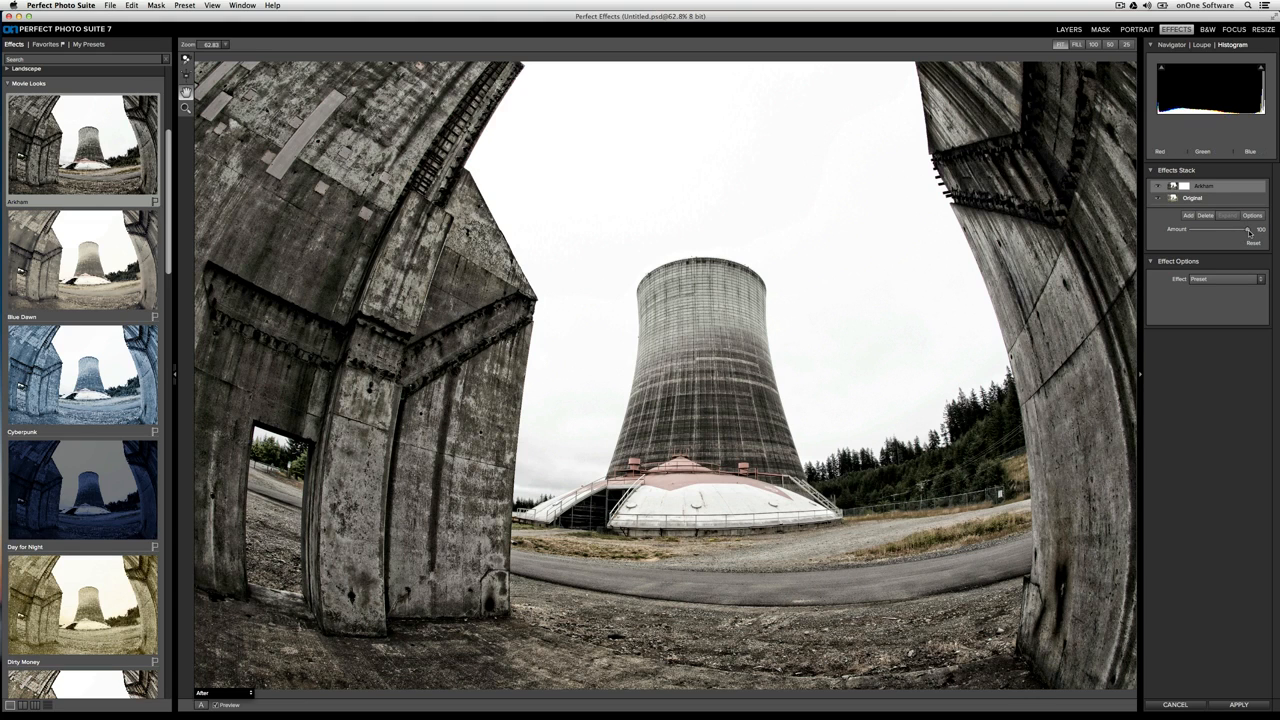
Reduce the Arkham effect to zero for comparison and set its amount to 57
drag(1248, 232, 1187, 232)
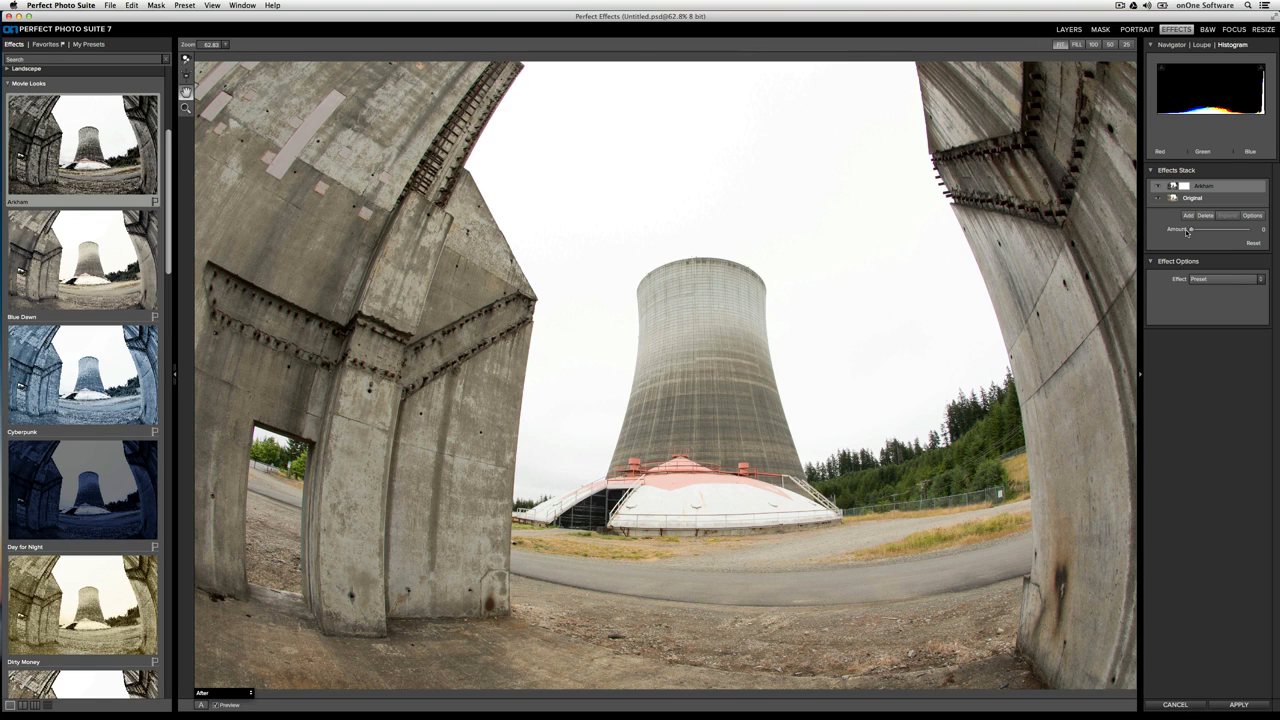
drag(1187, 232, 1223, 235)
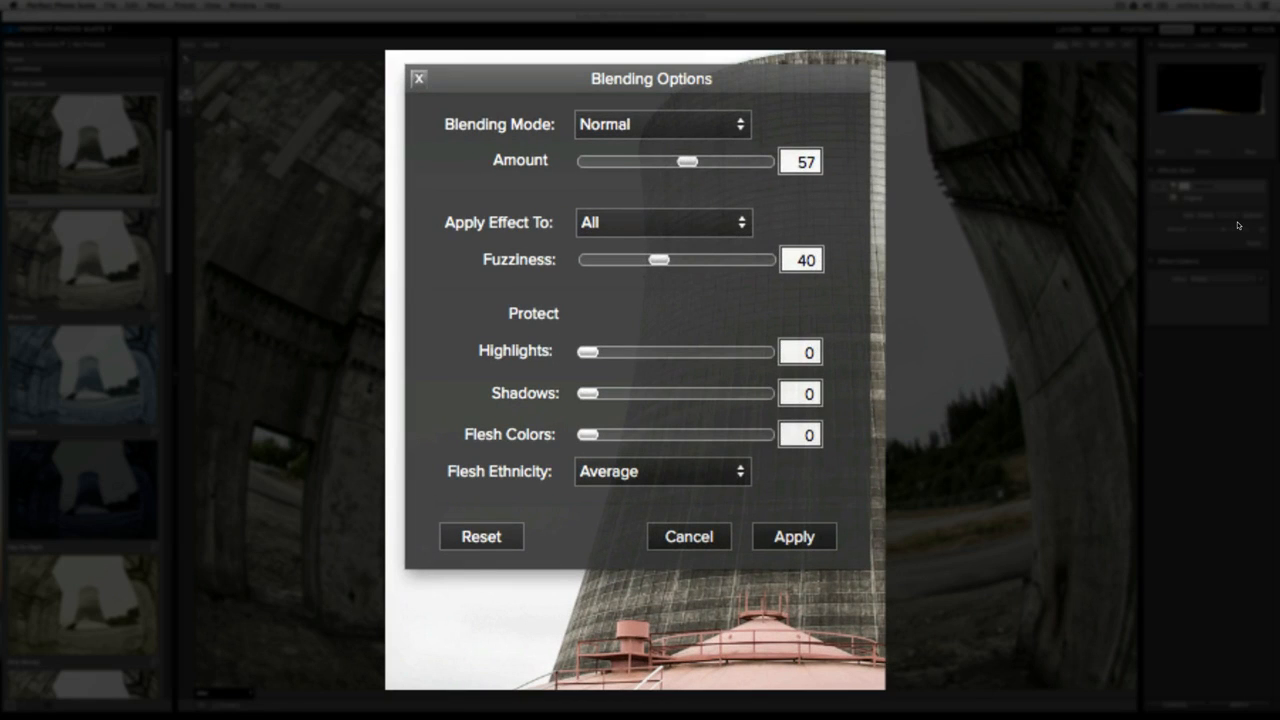
Review the blending modes and the Apply Effect To ranges in the Arkham layer's blending options
click(725, 127)
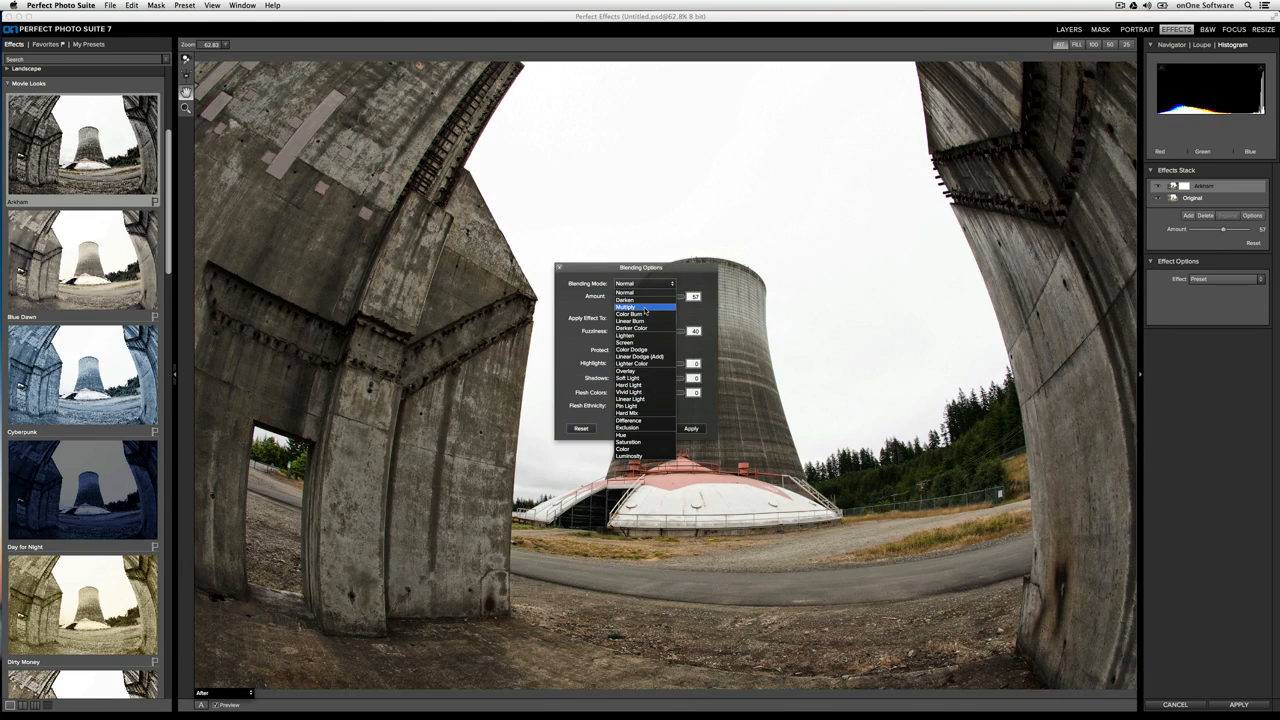
click(706, 276)
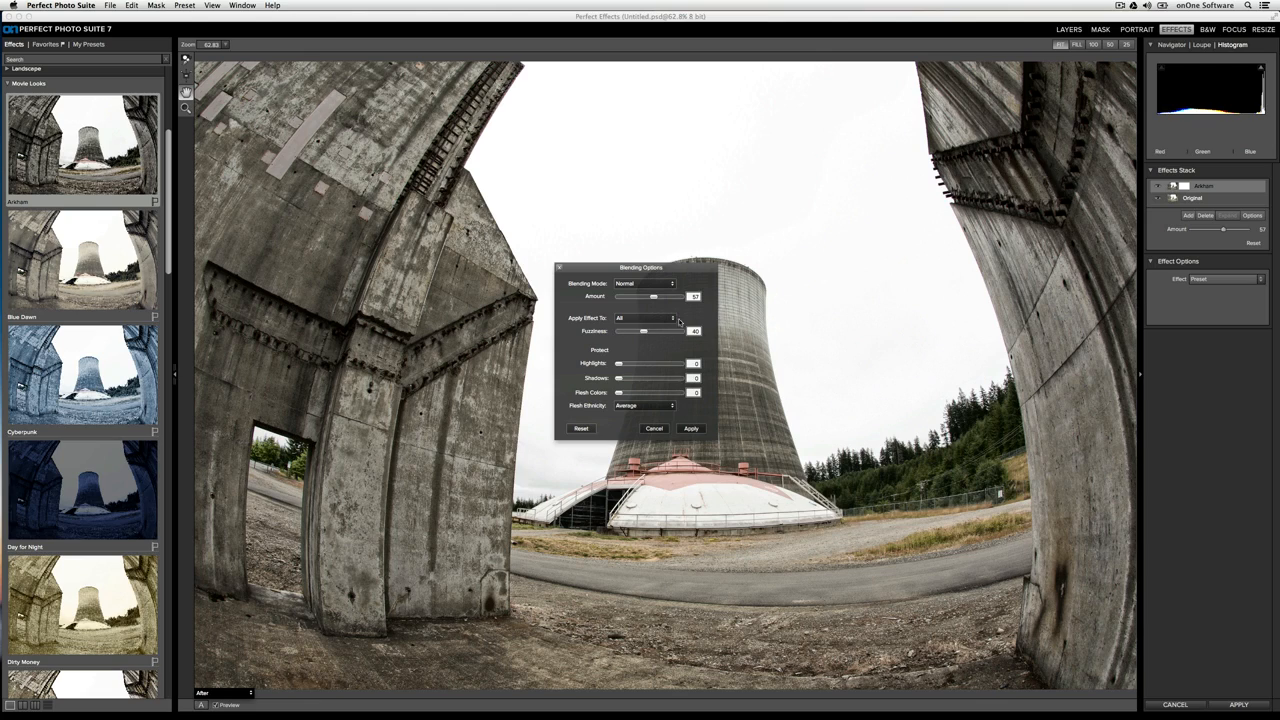
click(676, 318)
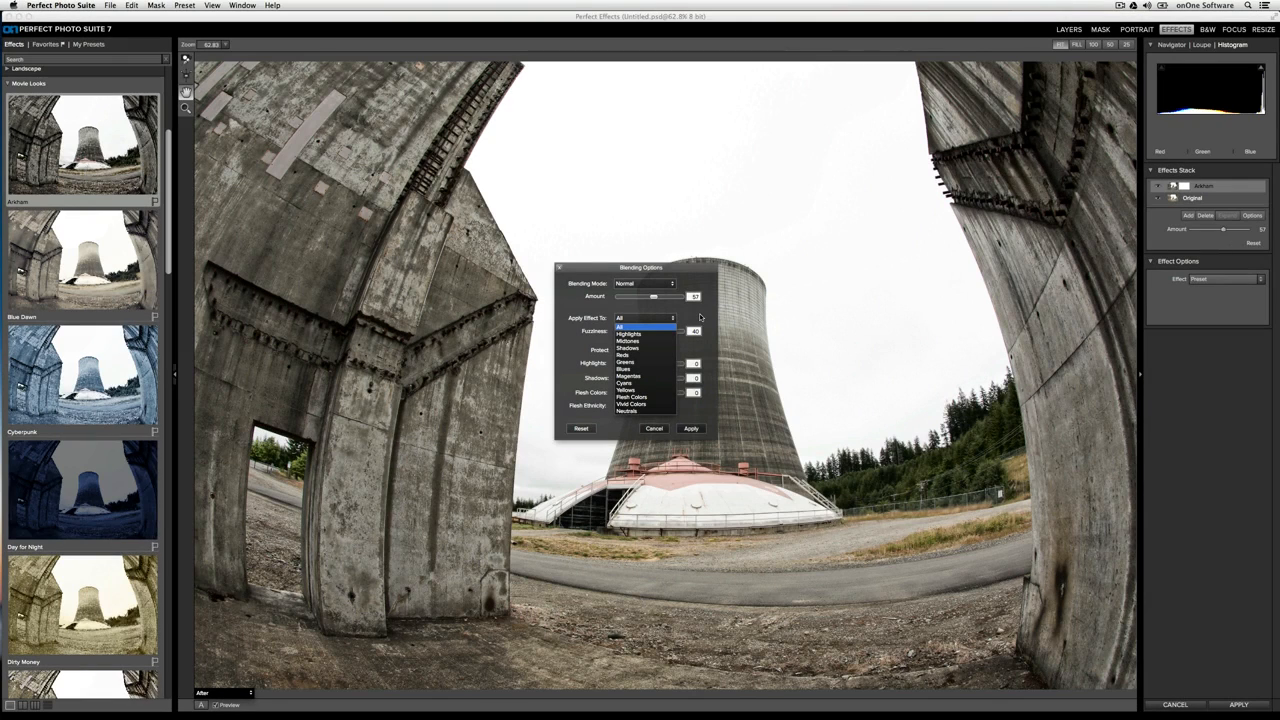
click(701, 318)
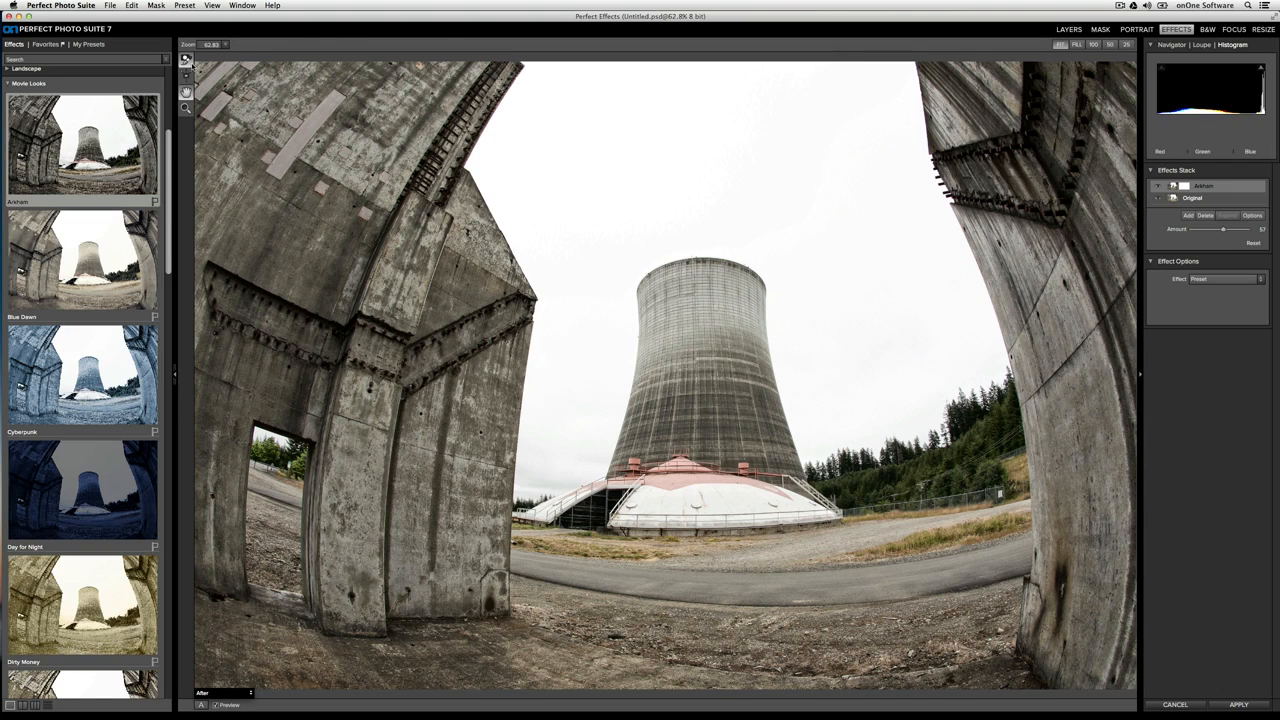
Paint the effect out of a patch in the middle of the cooling tower with the masking brush, and enable Perfect Brush
click(186, 60)
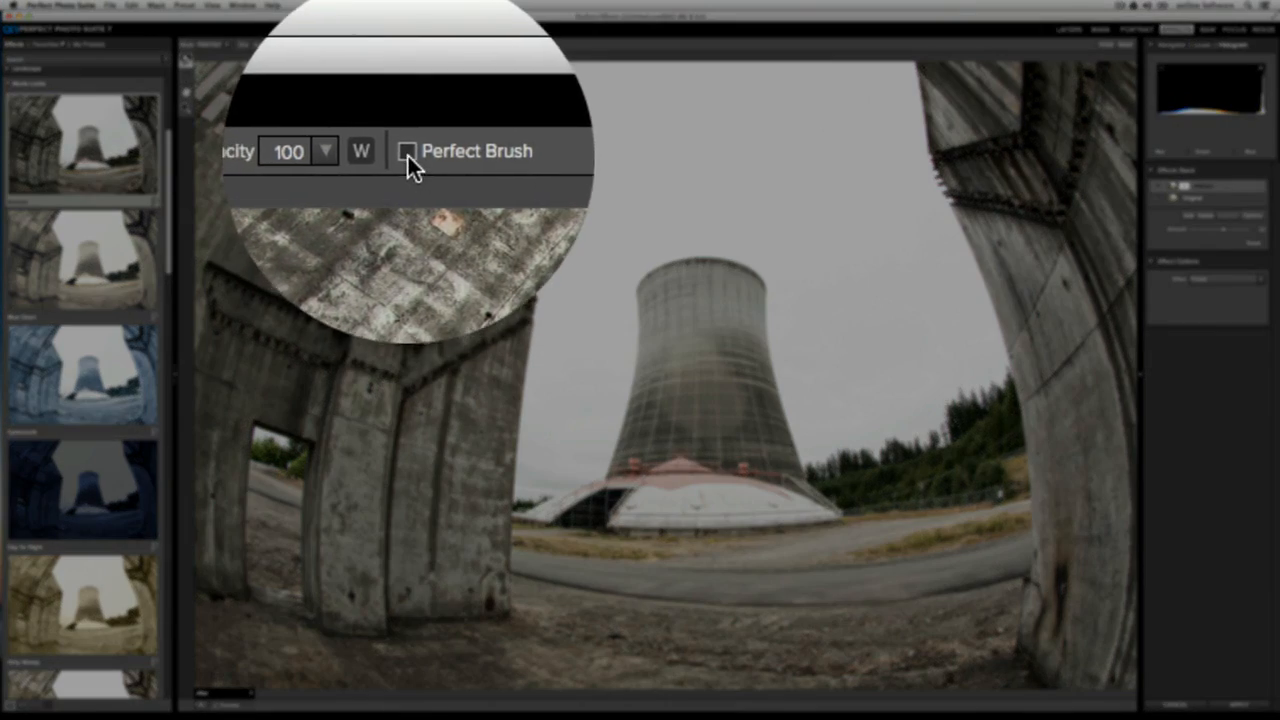
click(409, 45)
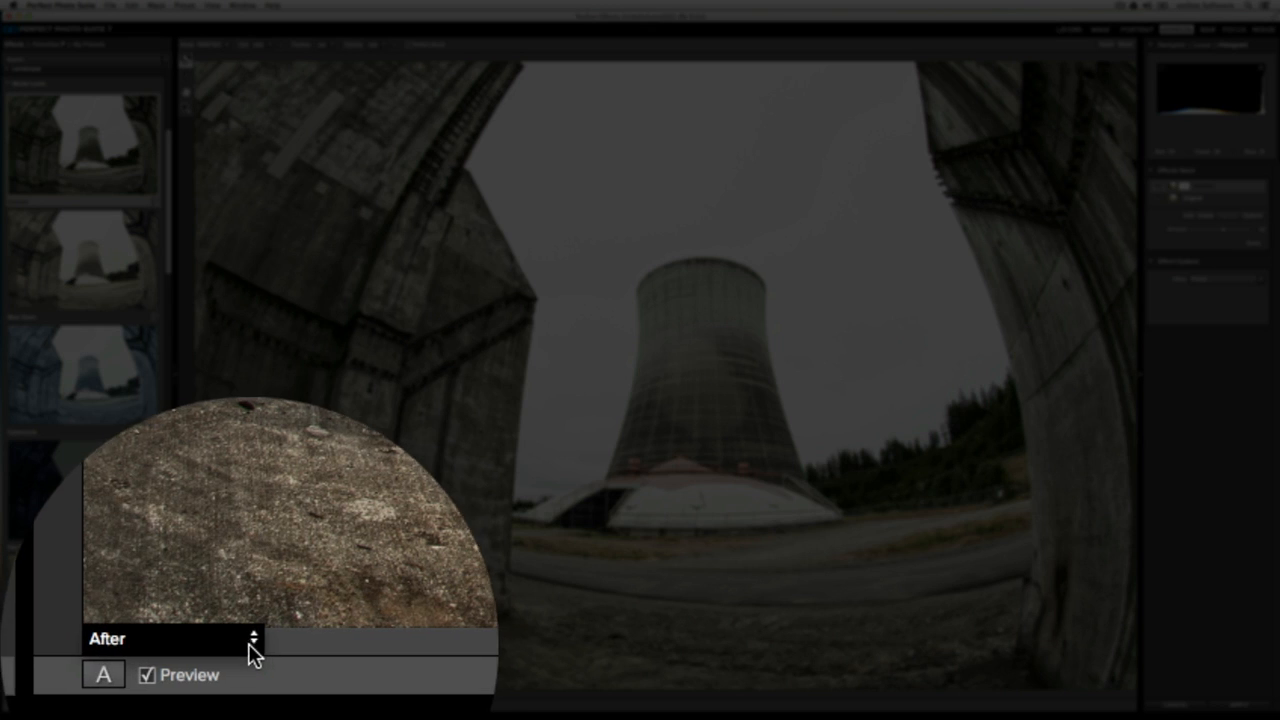
Preview the mask in the Red, White, Dark and Grayscale view modes, and set the view to Mask-Red
click(250, 645)
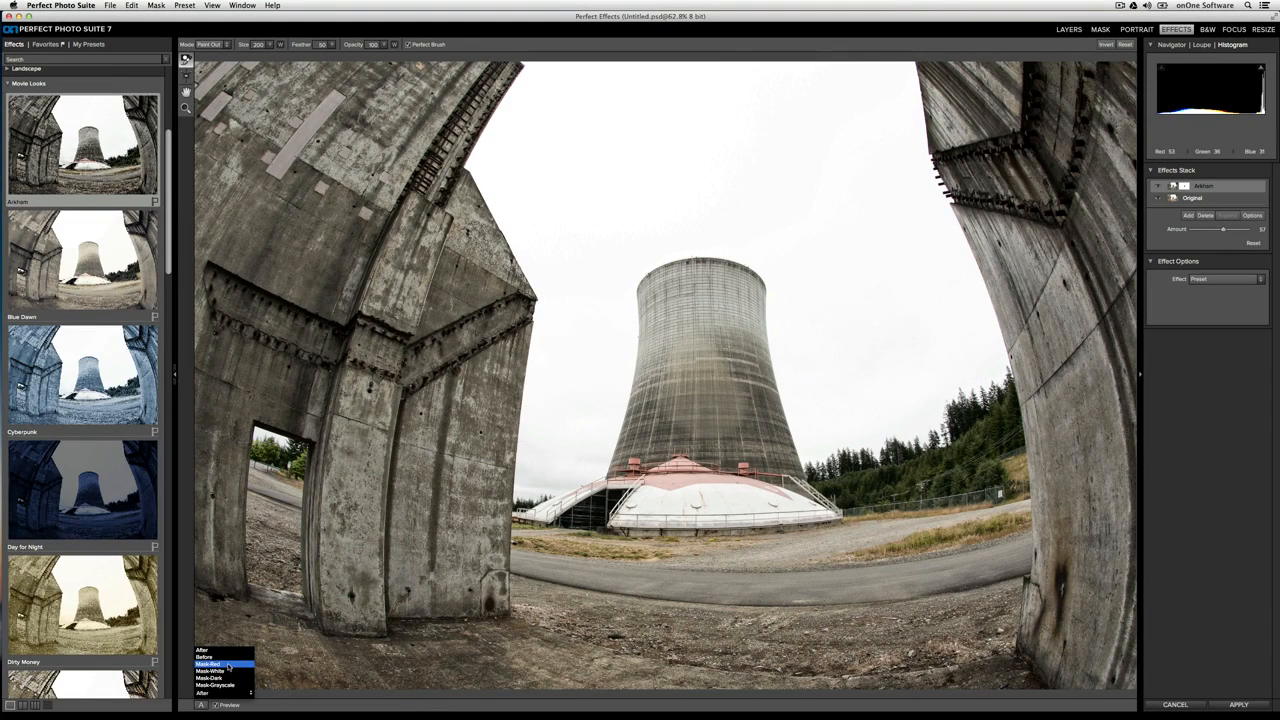
click(231, 665)
click(220, 692)
click(226, 671)
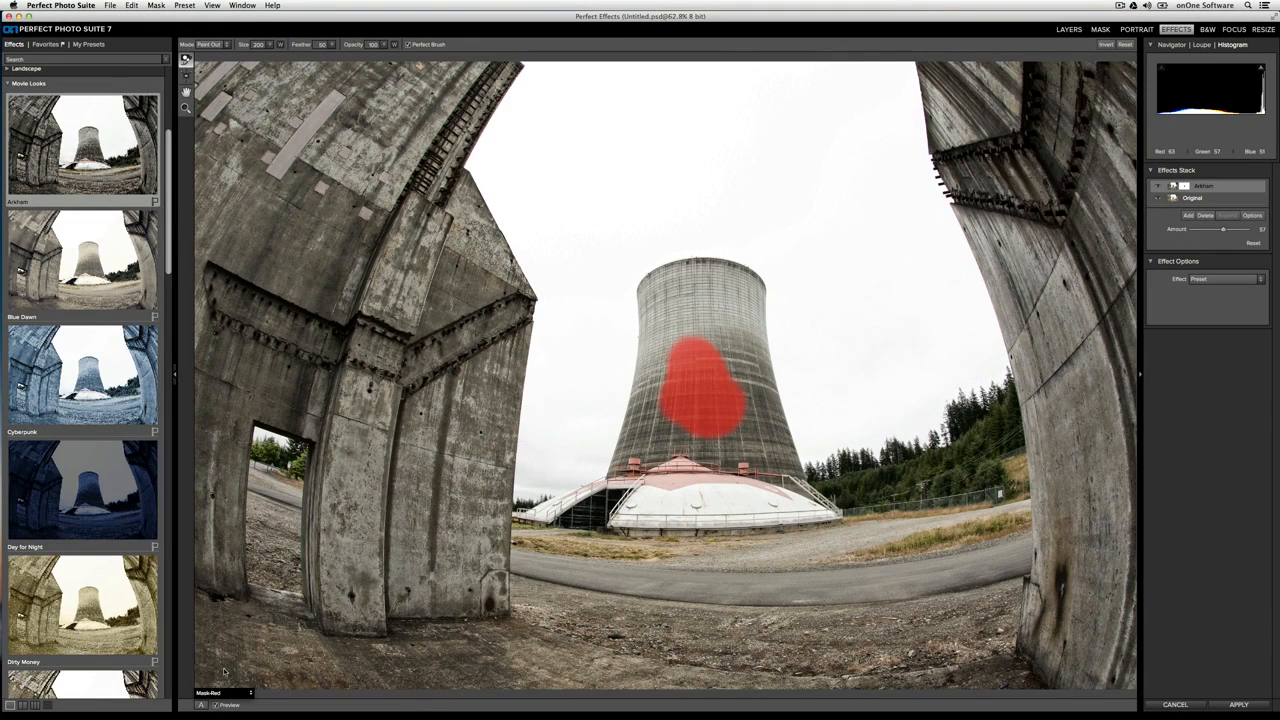
click(222, 692)
click(226, 679)
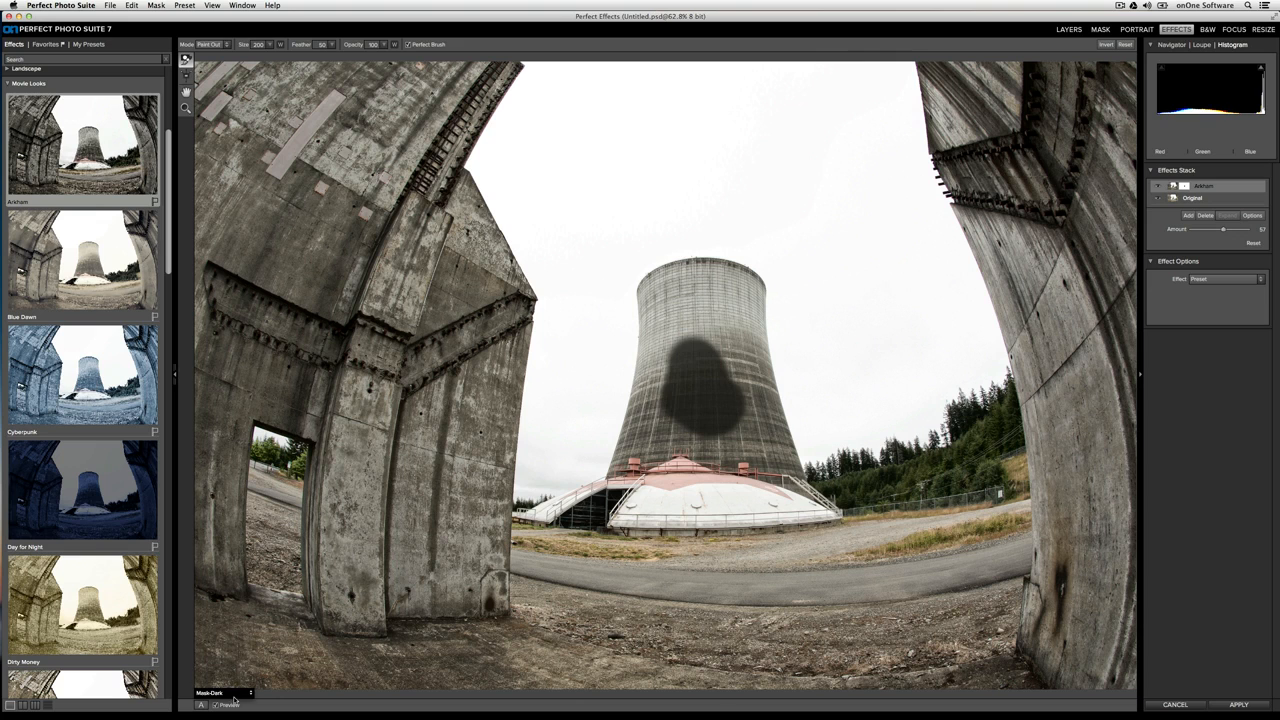
click(228, 690)
click(228, 690)
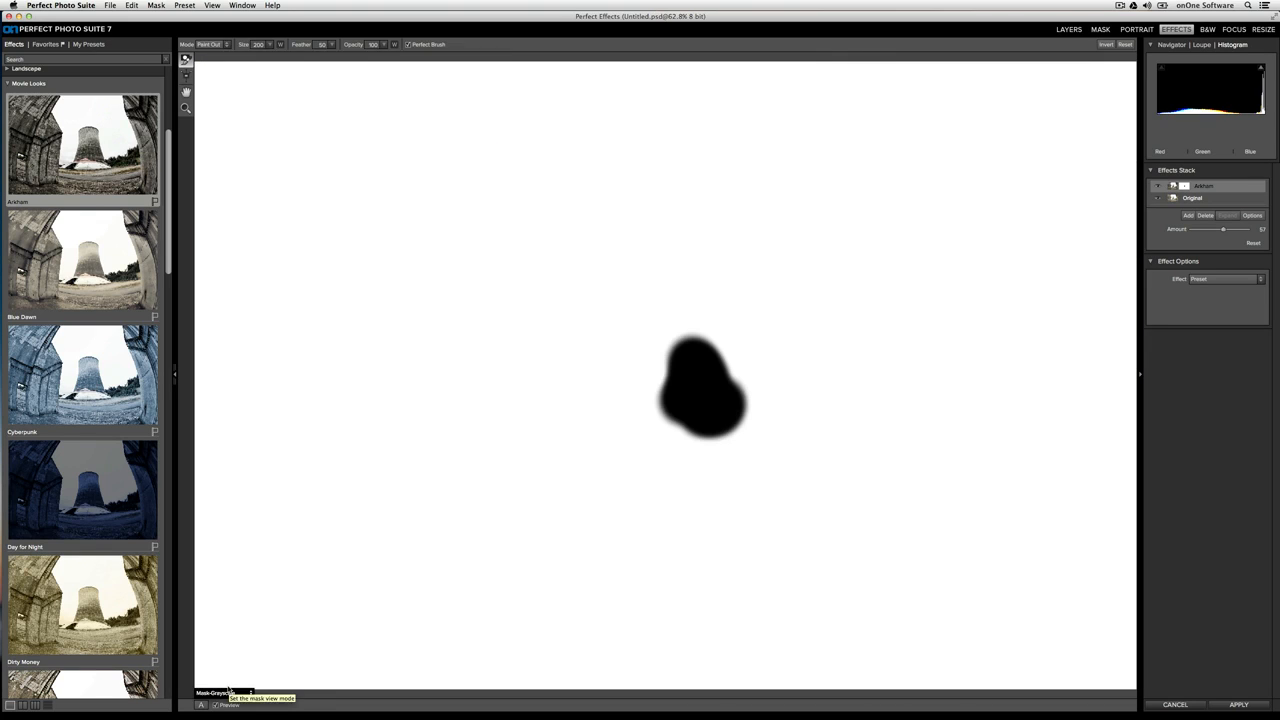
click(229, 690)
click(222, 669)
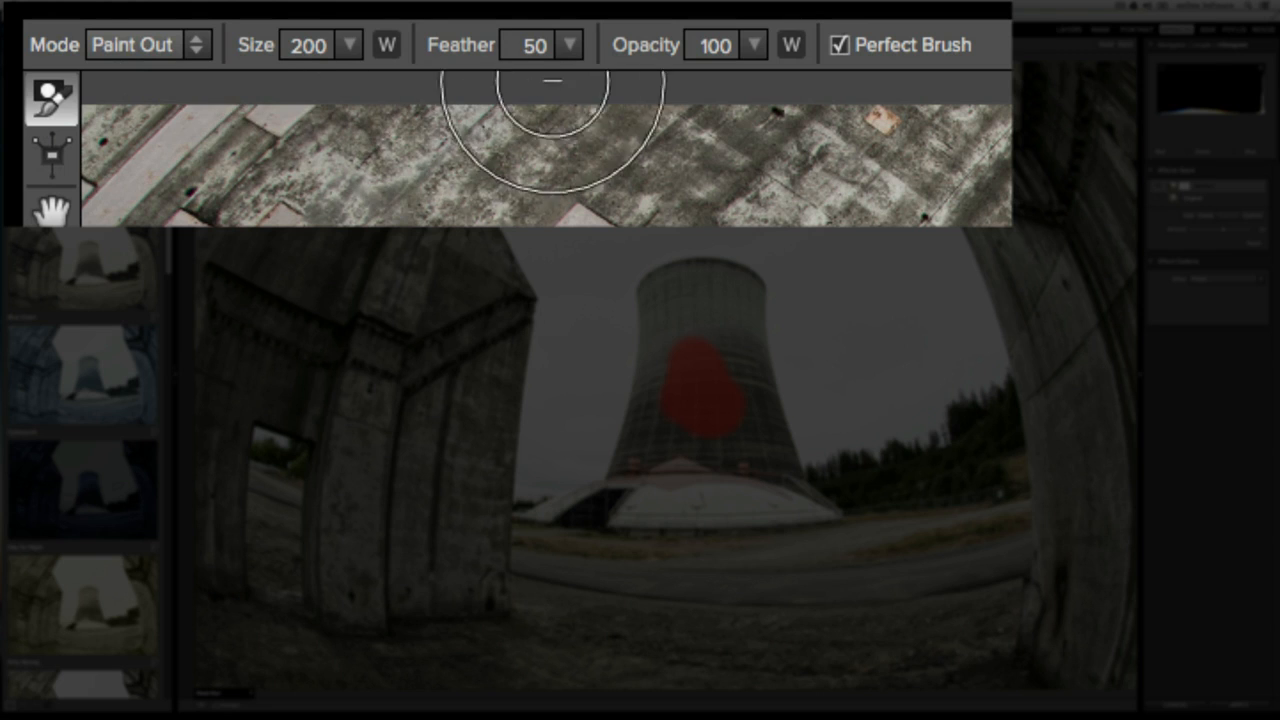
Look over the masking brush's paint mode choices and its size slider
click(195, 45)
click(198, 48)
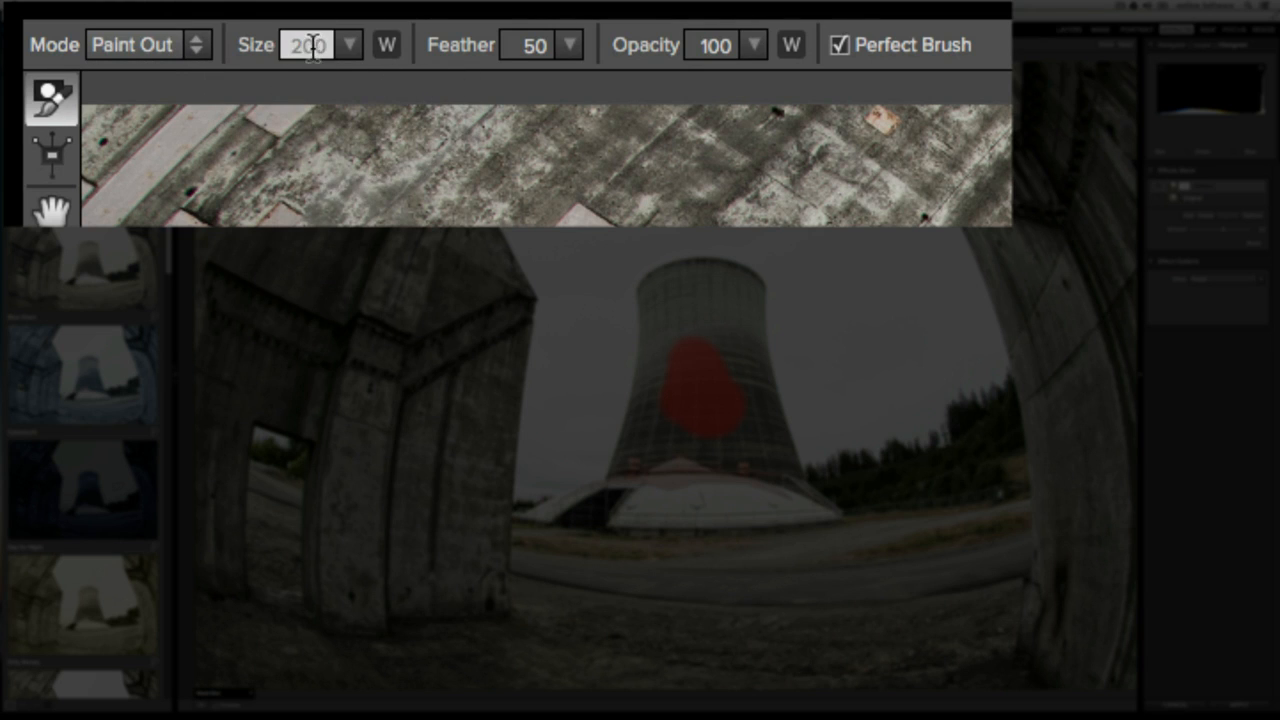
click(350, 46)
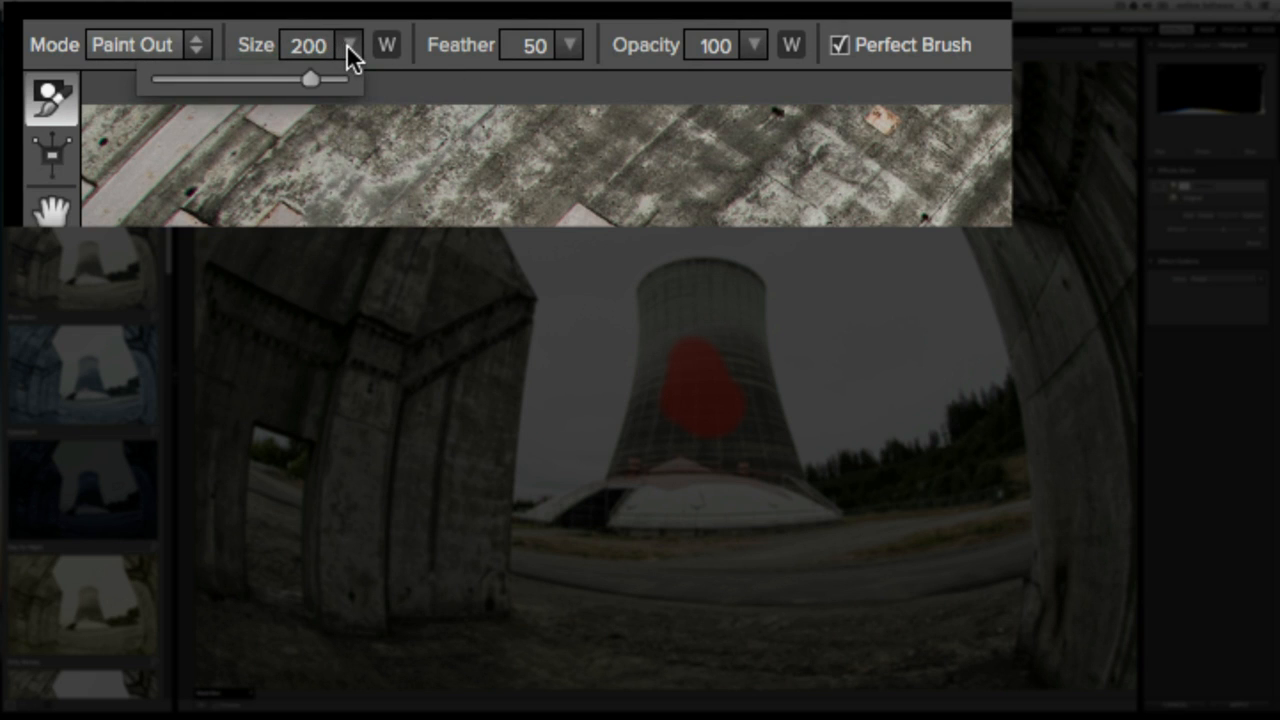
click(350, 55)
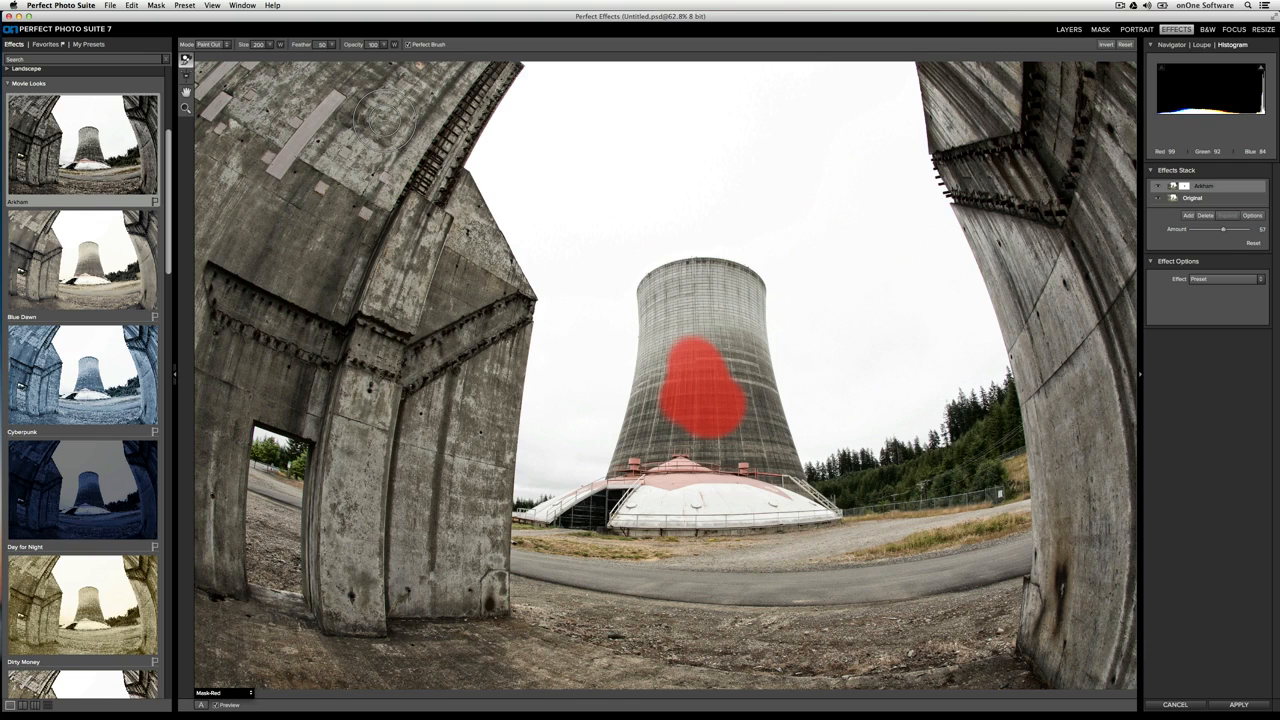
Reduce the brush to size 150 with feather 24 and paint the effect out of the whole cooling tower
key(shift+[)
key(shift+[)
key(shift+[)
key(shift+[)
key(shift+[)
key(shift+[)
key(shift+[)
key(shift+[)
key(shift+[)
key(shift+[)
key(shift+[)
key(shift+[)
key(shift+[)
key([)
key([)
mouse_move(743, 366)
mouse_down()
mouse_move(743, 320)
mouse_move(778, 437)
mouse_move(765, 431)
mouse_move(742, 288)
mouse_move(698, 285)
mouse_move(665, 399)
mouse_move(662, 294)
mouse_move(744, 286)
mouse_move(723, 274)
mouse_move(738, 279)
mouse_move(657, 285)
mouse_move(662, 360)
mouse_move(637, 425)
mouse_move(757, 444)
mouse_move(789, 470)
mouse_move(749, 450)
mouse_move(627, 455)
mouse_up()
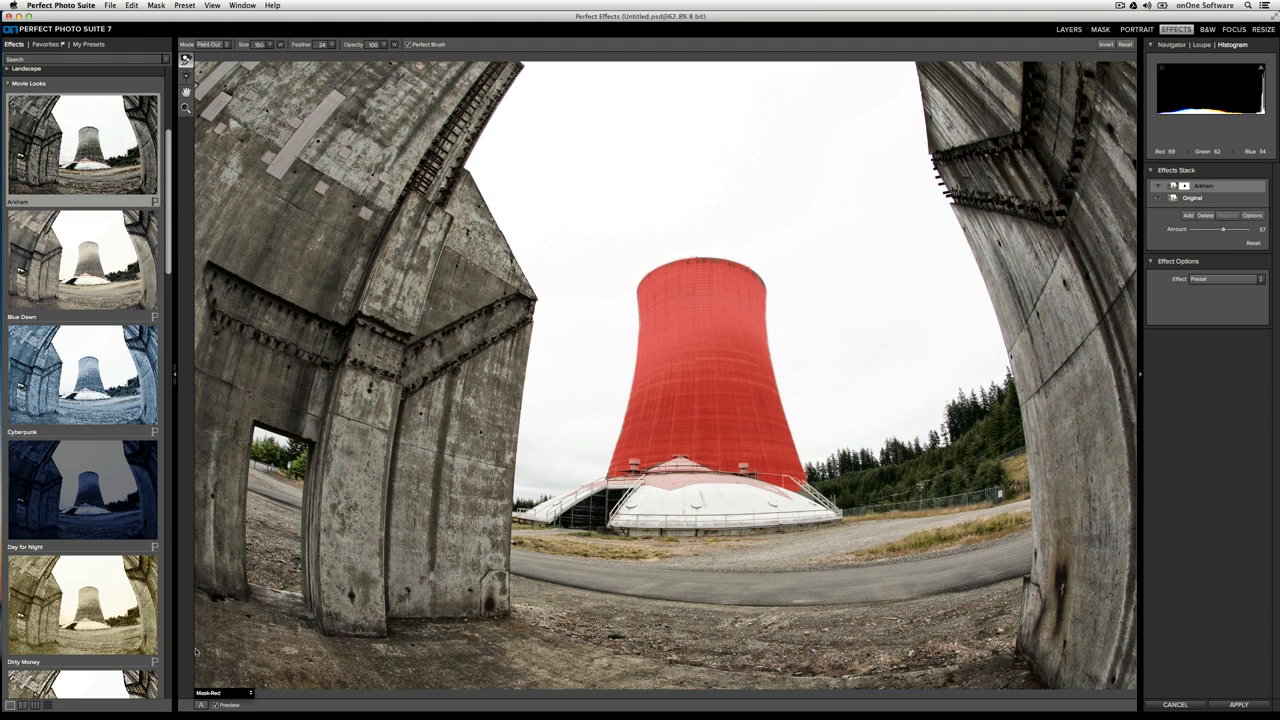
Set the view mode to After and add a new effect layer with the Cyberpunk preset above Arkham
click(250, 692)
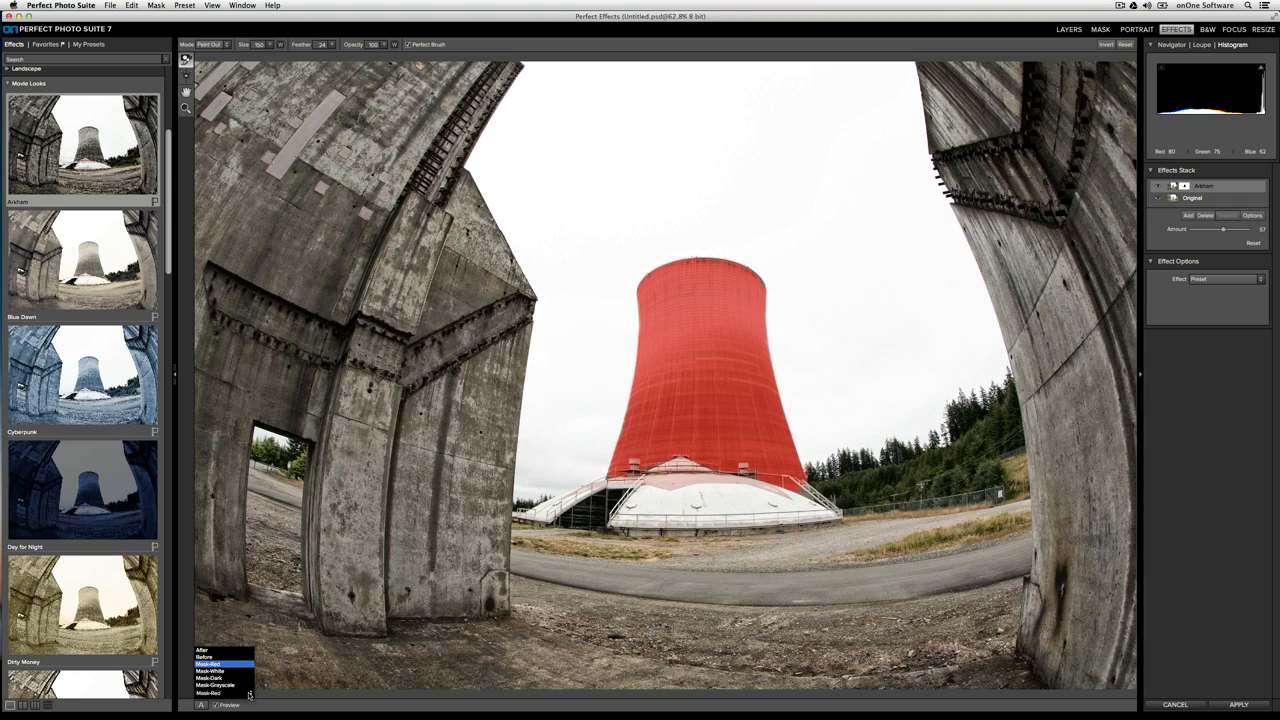
click(210, 650)
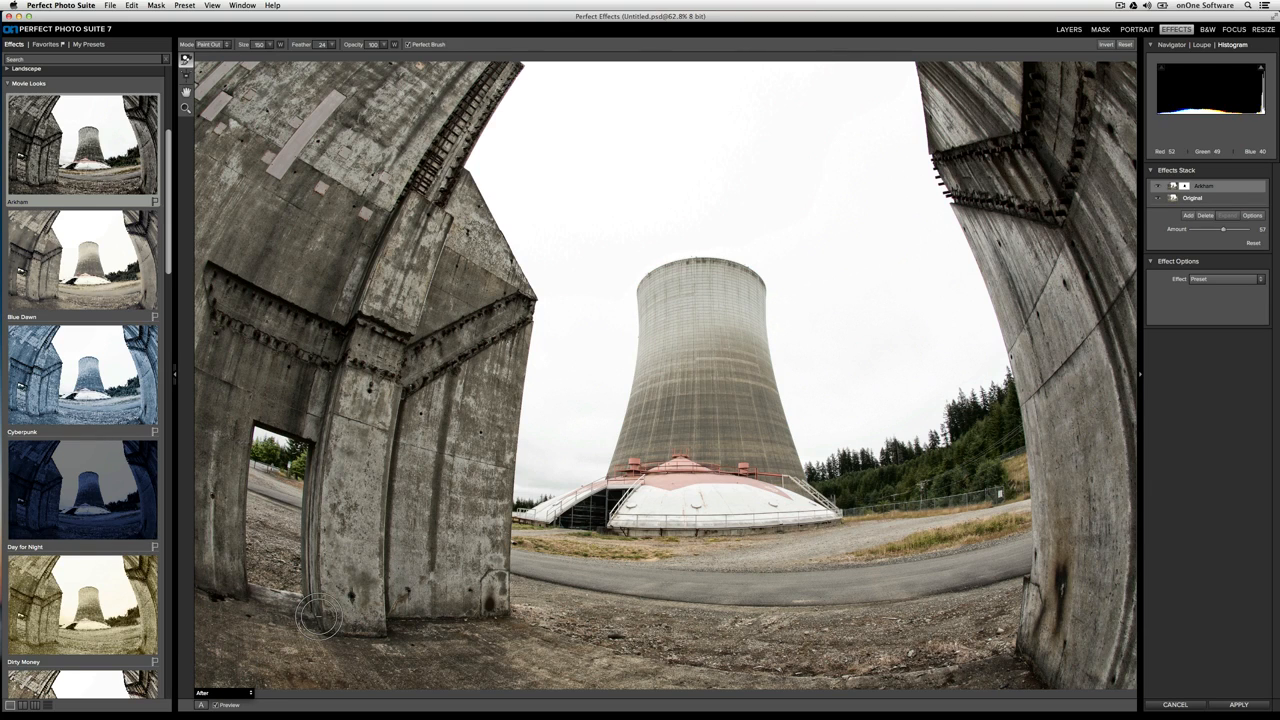
click(1187, 217)
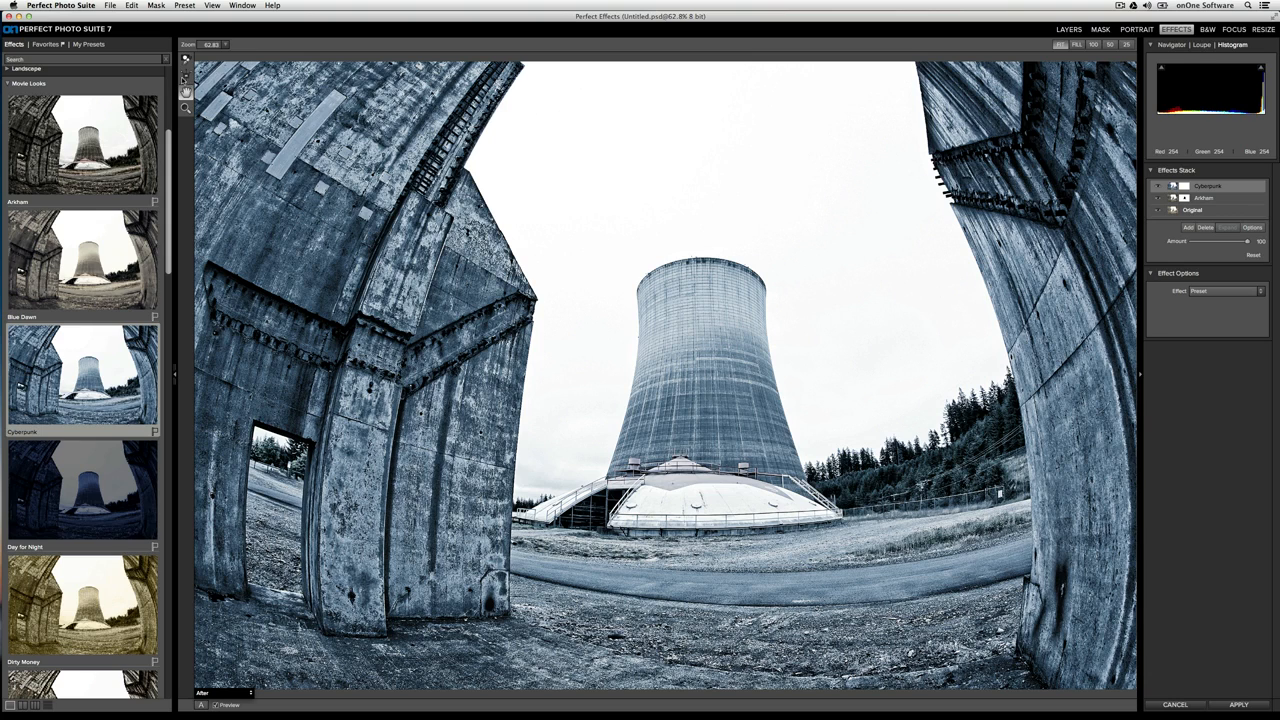
Place a rectangular masking bug on the upper part of the cooling tower to mask out the Cyberpunk effect
click(185, 76)
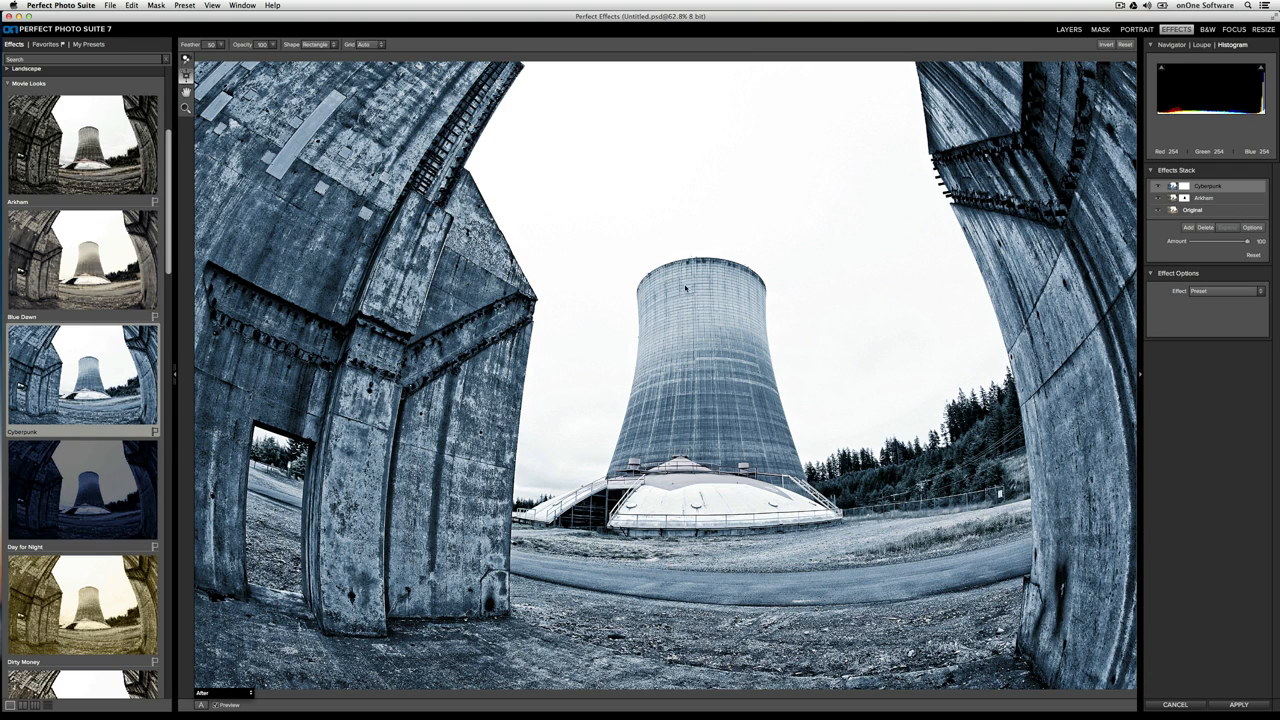
click(675, 333)
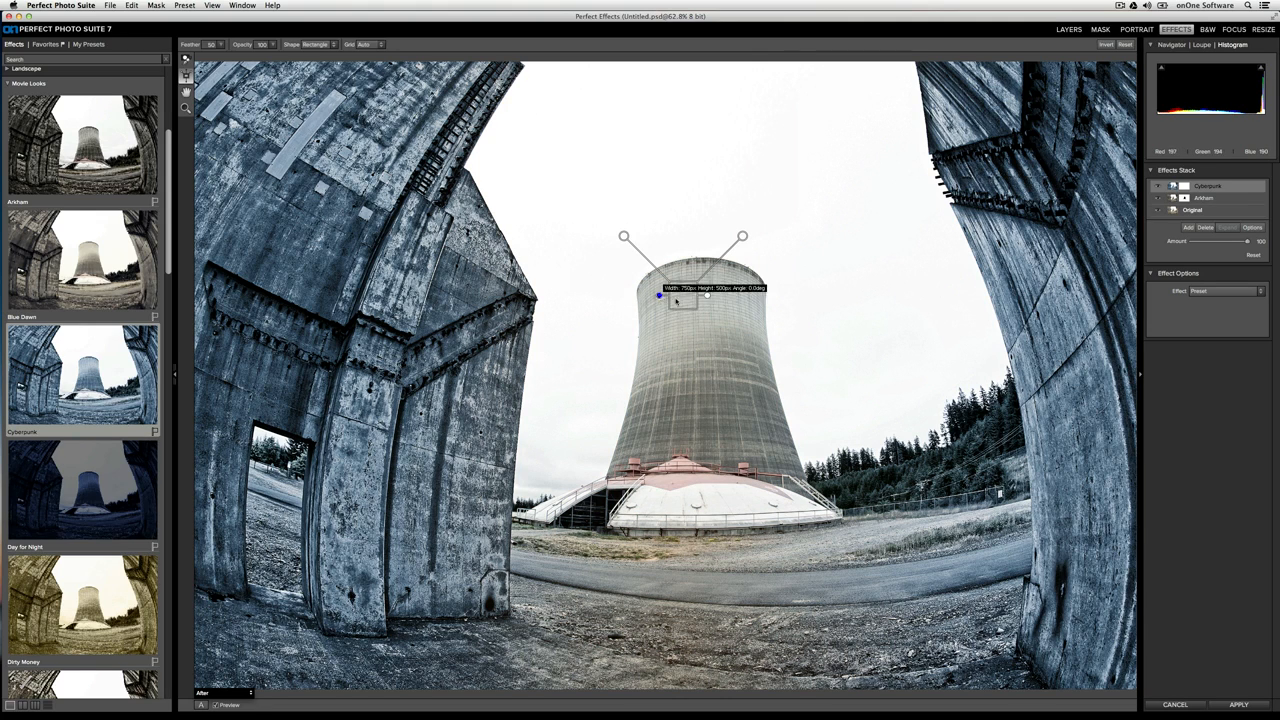
mouse_move(676, 300)
mouse_down()
mouse_move(706, 305)
mouse_move(683, 322)
mouse_up()
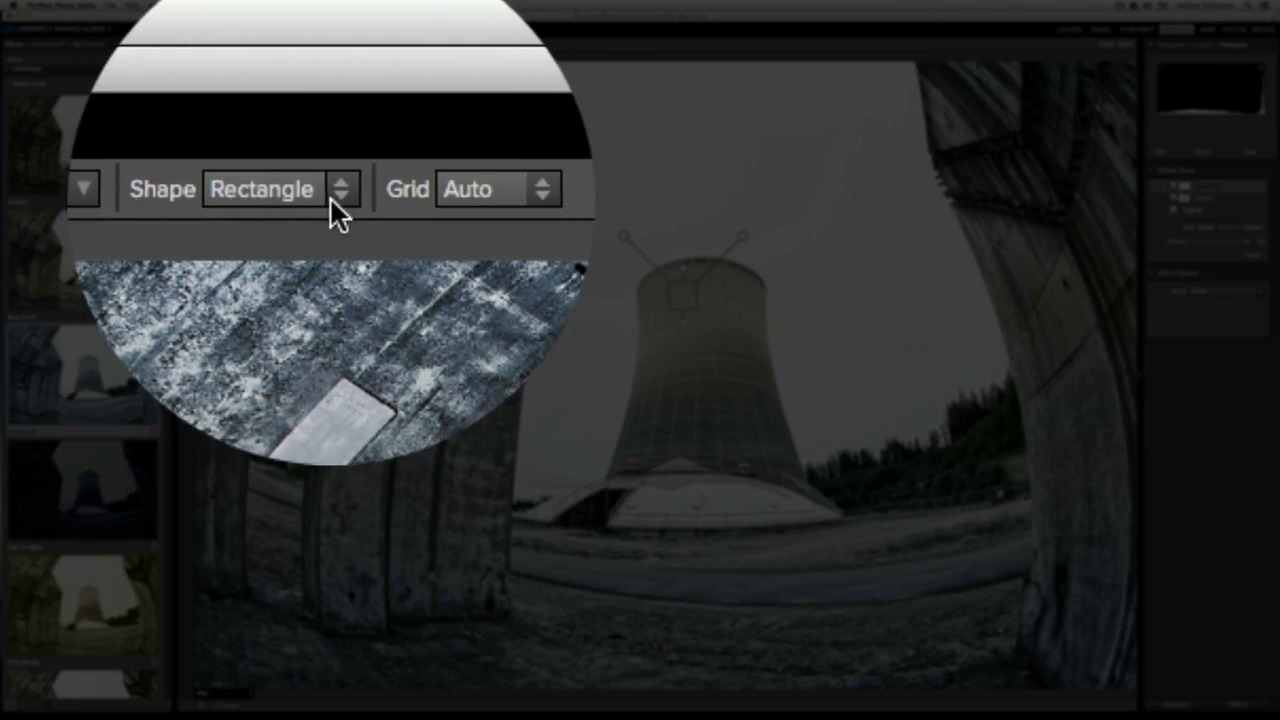
Change the masking bug's shape to Round and adjust its placement over the cooling tower
click(329, 196)
click(327, 250)
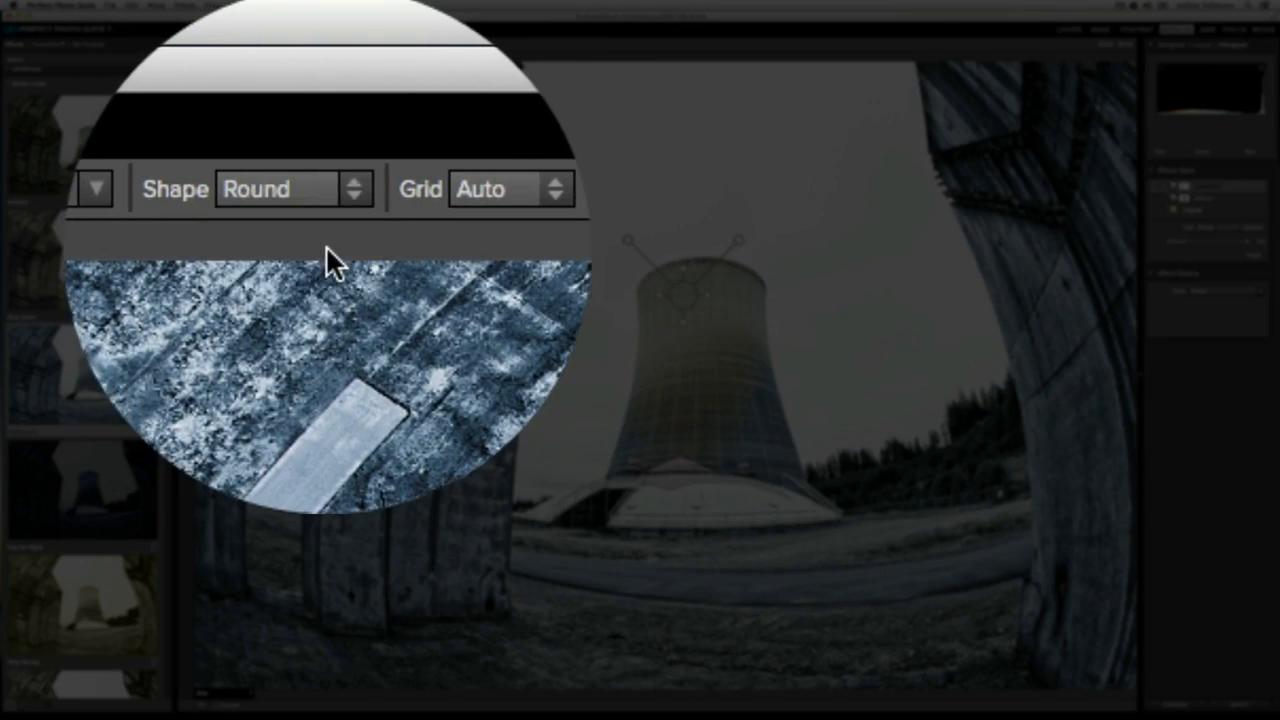
drag(691, 341, 711, 389)
drag(722, 417, 711, 326)
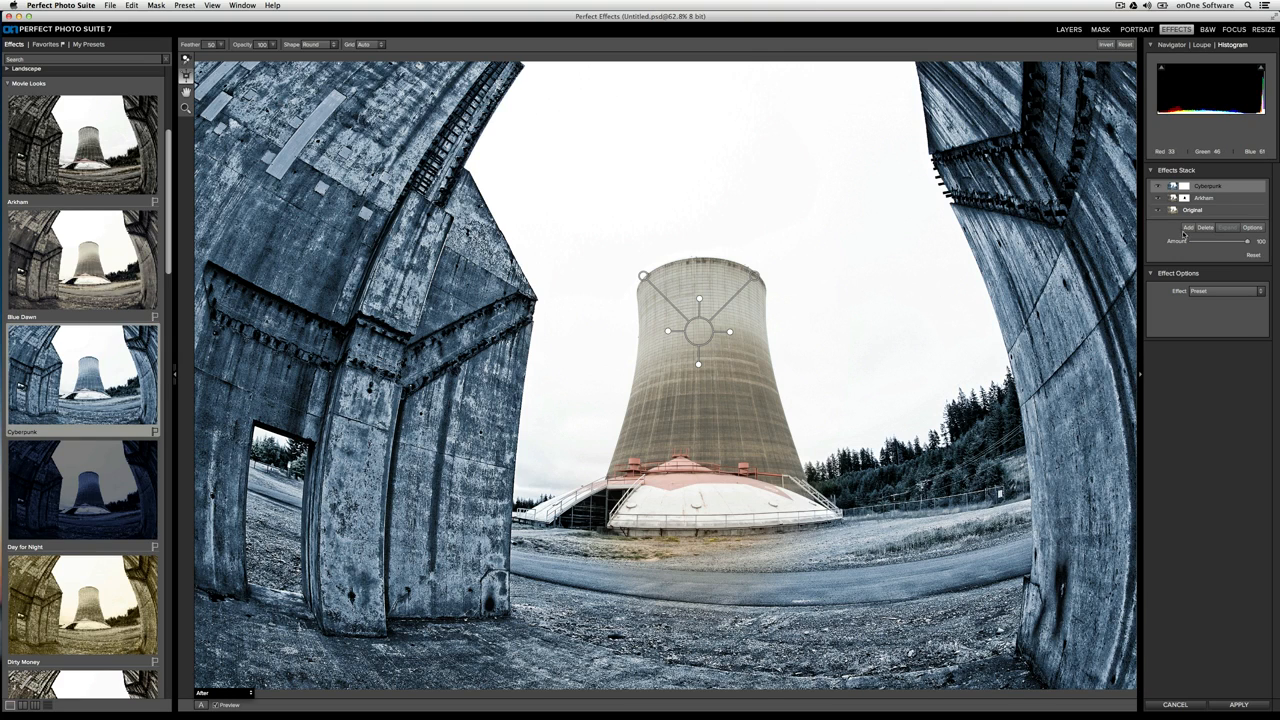
Add an empty layer to the effects stack and start saving a preset named Nuclear Tower
click(1187, 229)
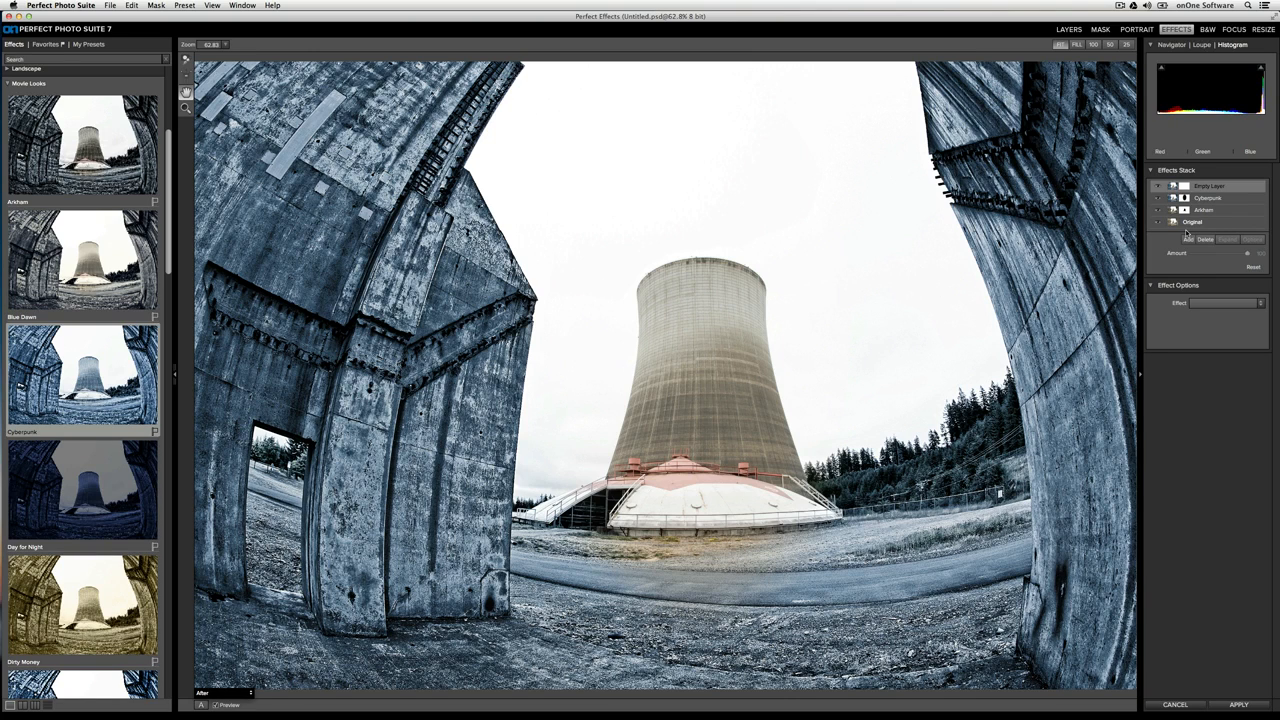
click(185, 5)
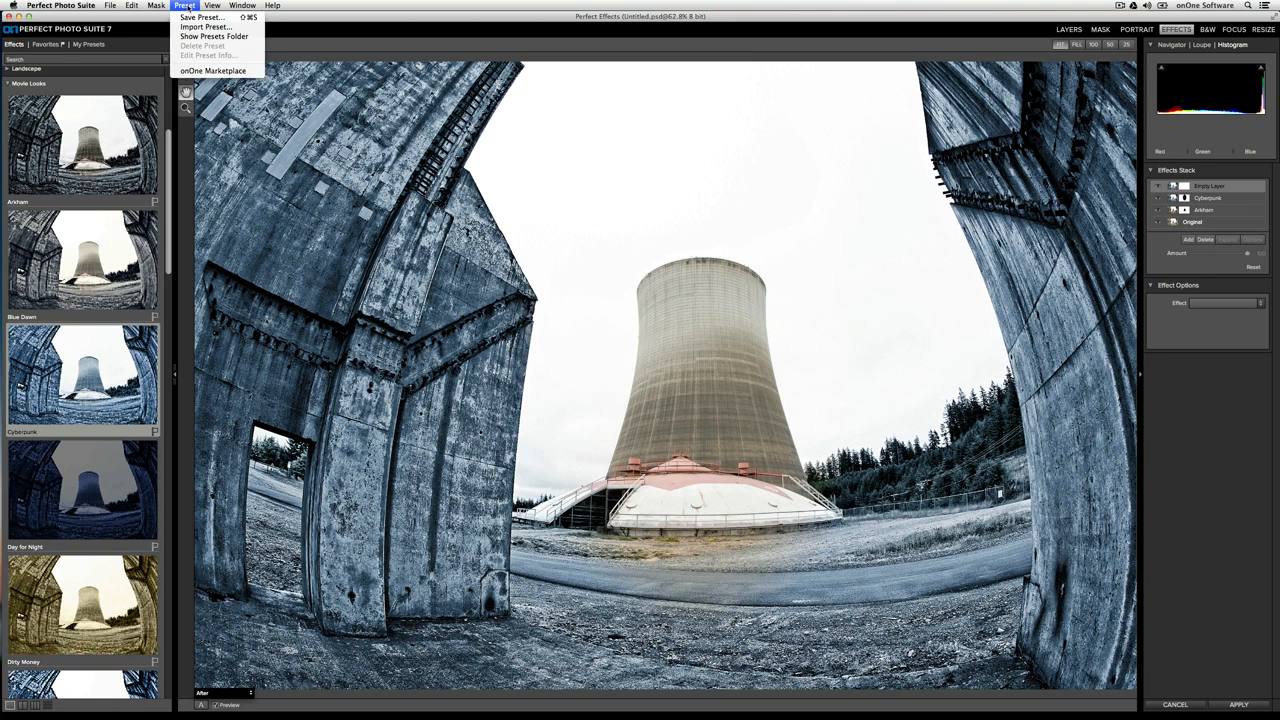
click(185, 17)
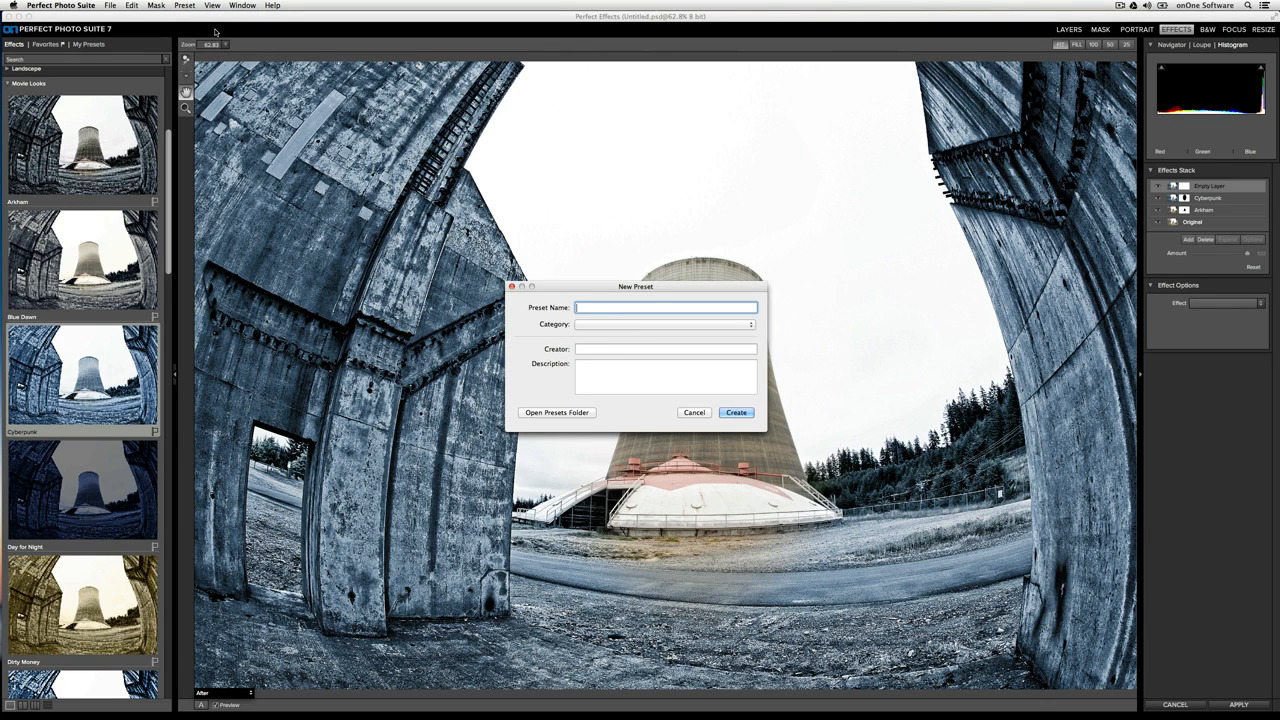
text(Nuclear Tower)
Assign the preset to a new category named UrbEx Grunge Presets, fill in the creator's name, and create the preset
click(603, 324)
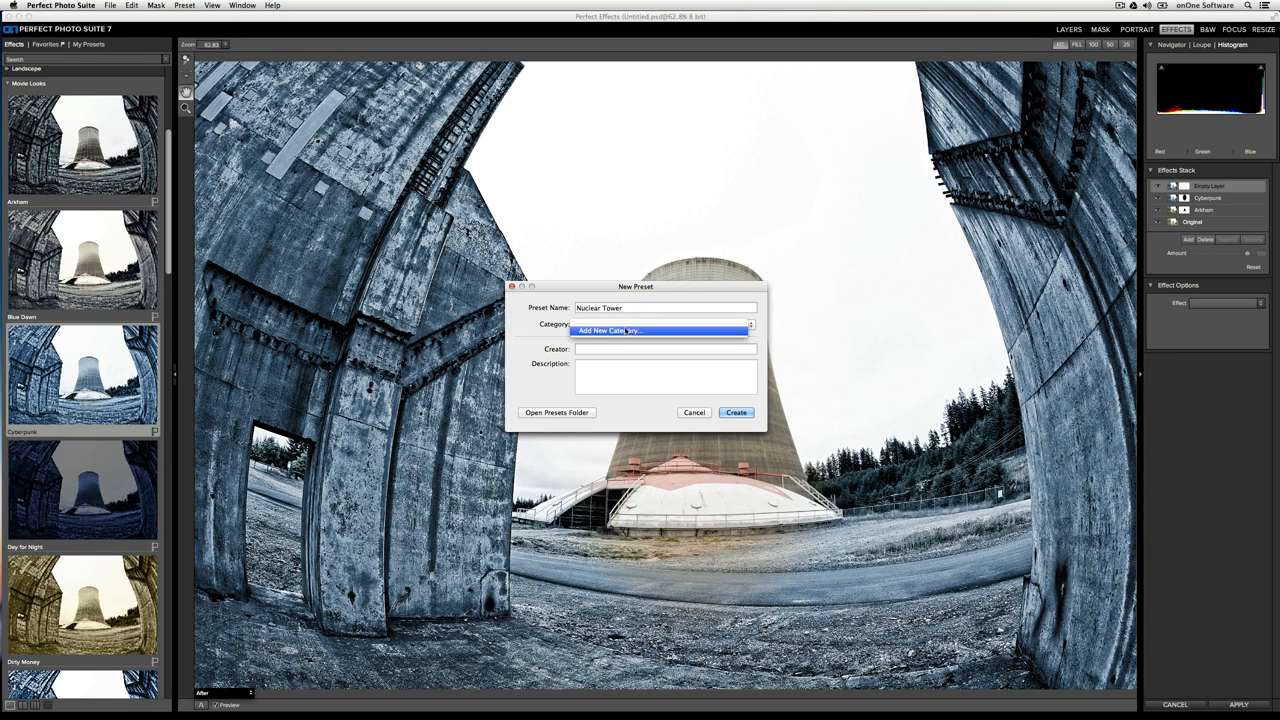
click(632, 337)
text(U)
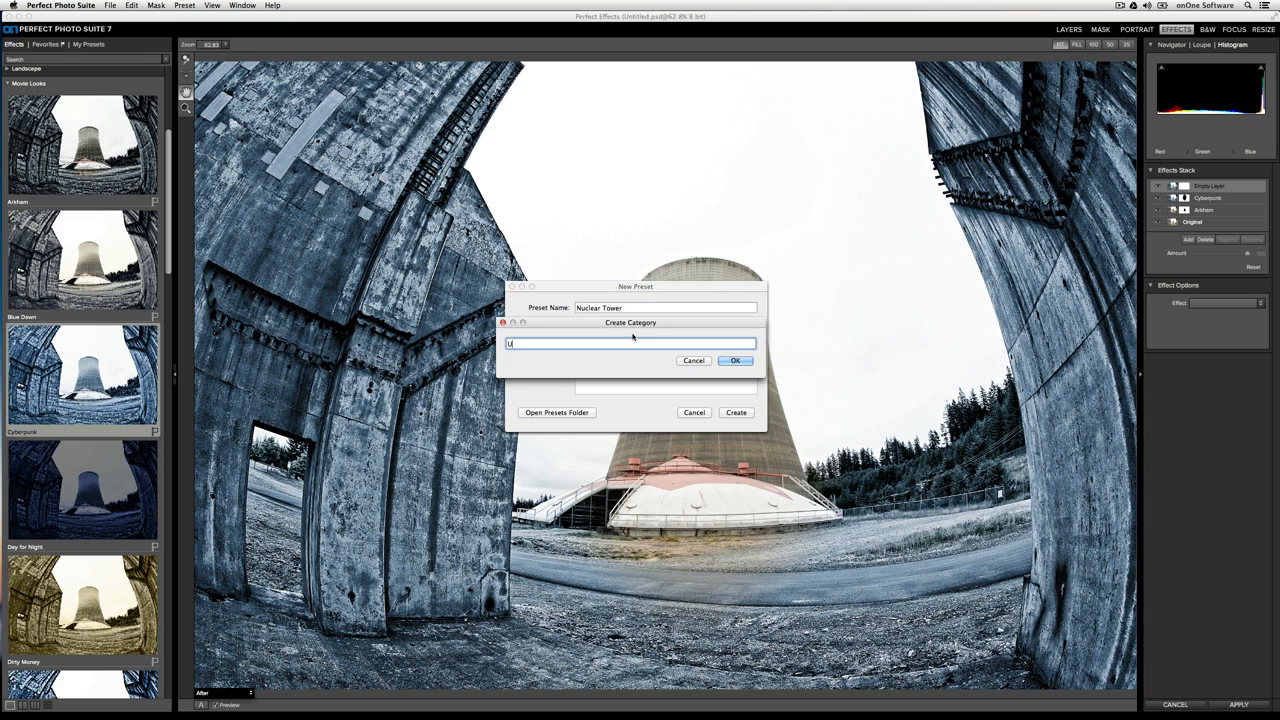
text(rbEx Grunge Presets)
key(Return)
text(Brian Matiash)
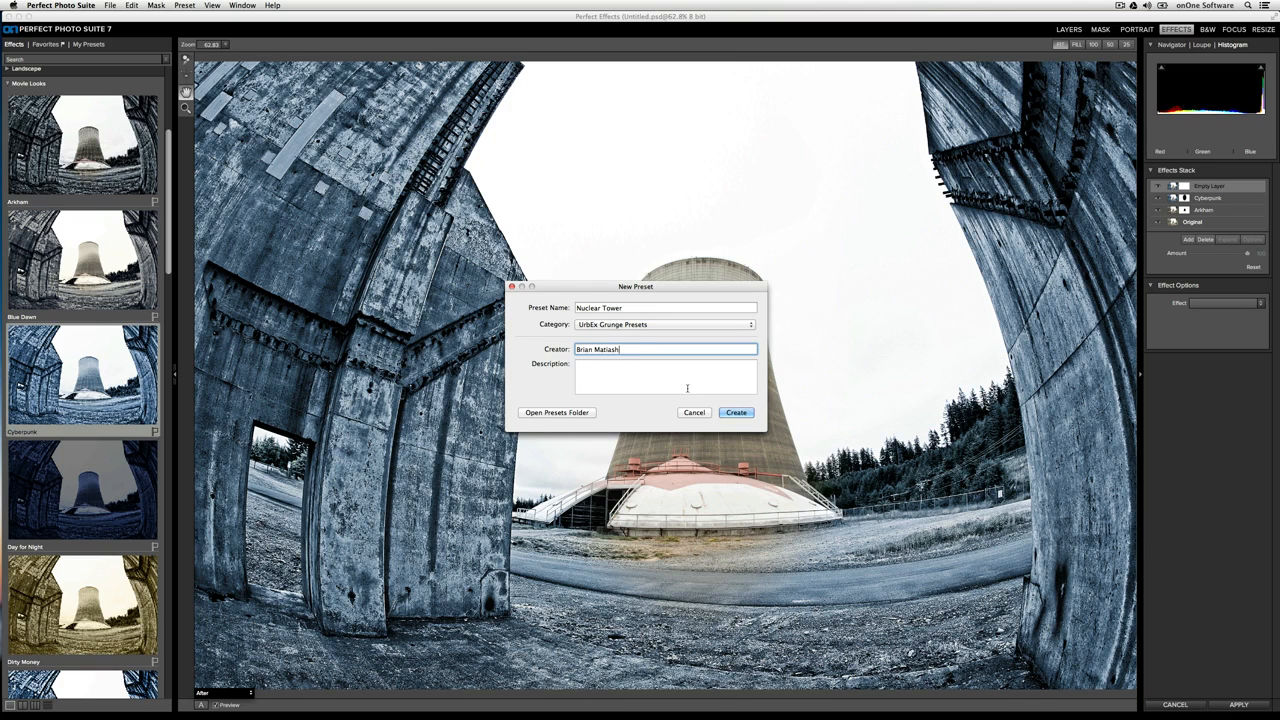
click(736, 412)
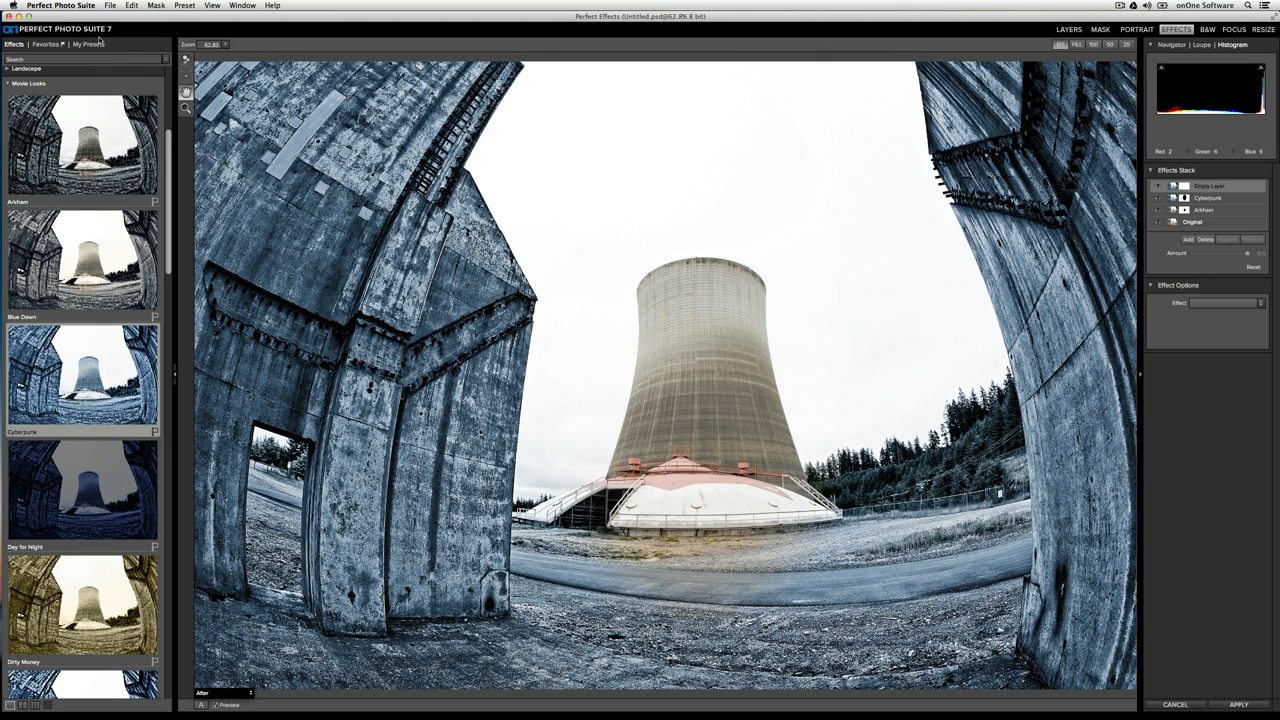
Mark the Nuclear Tower preset in the UrbEx Grunge Presets category as a favorite and show the favorite presets
click(97, 45)
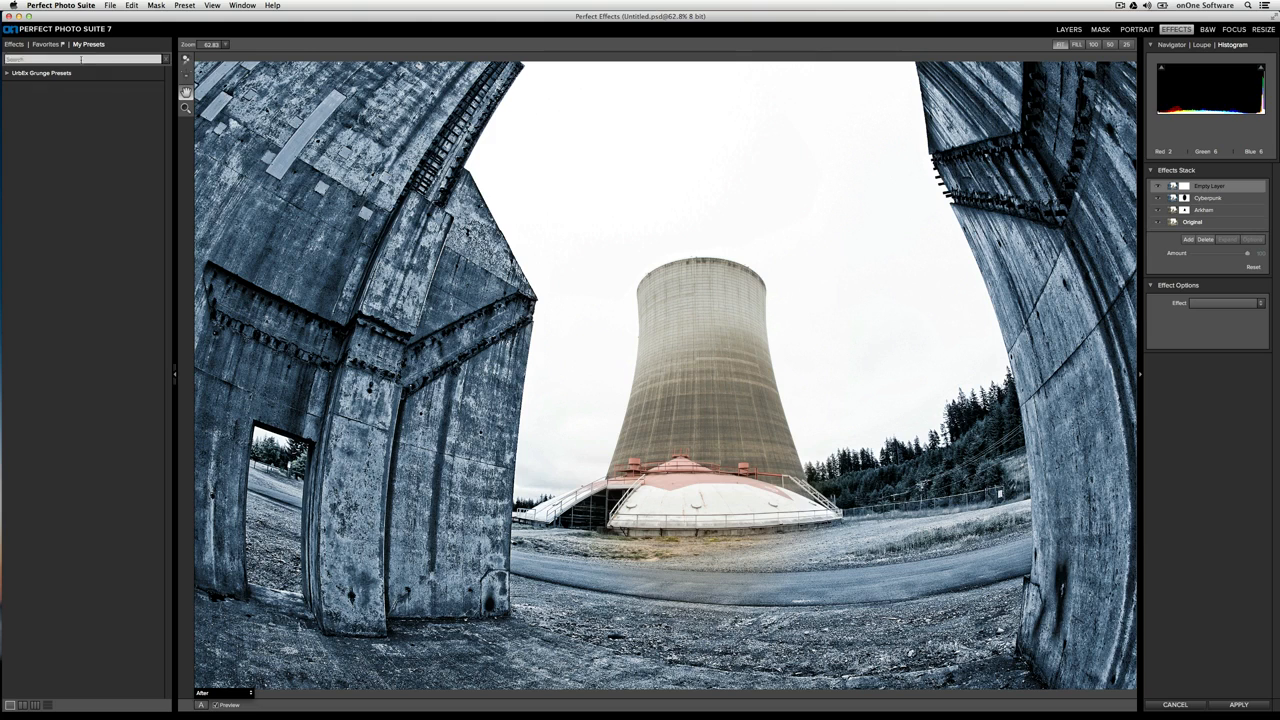
click(37, 74)
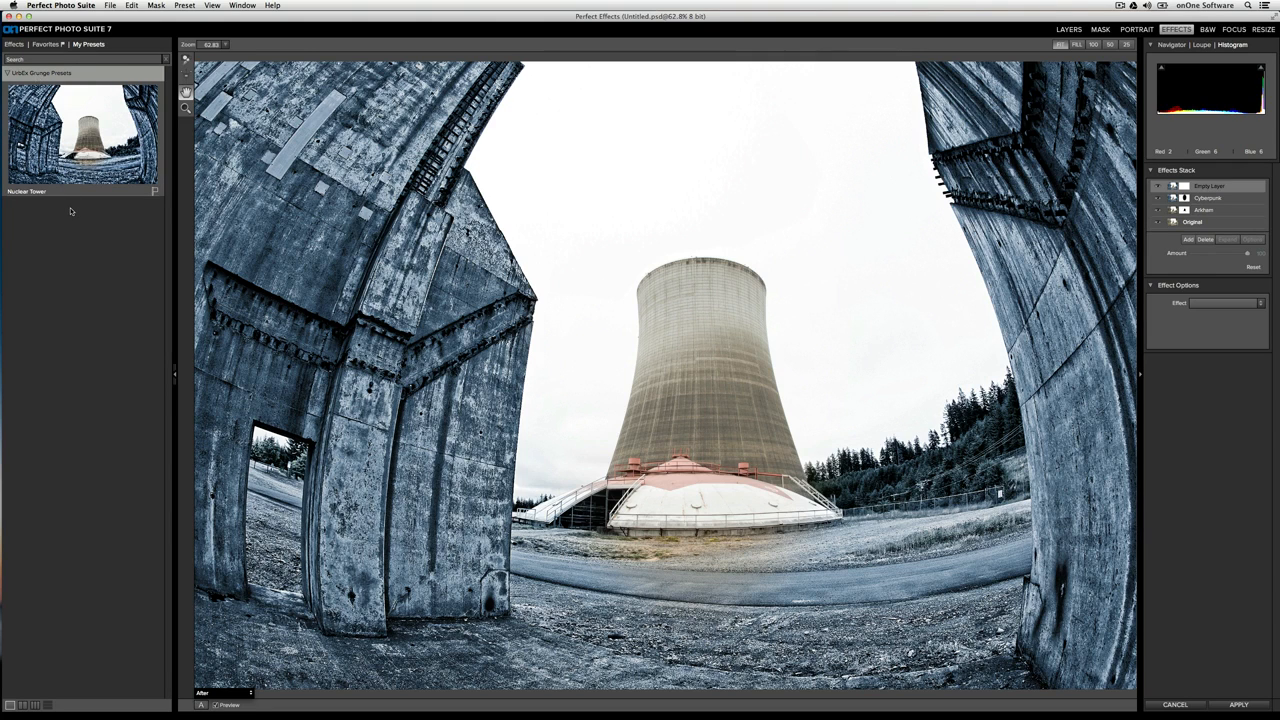
click(155, 191)
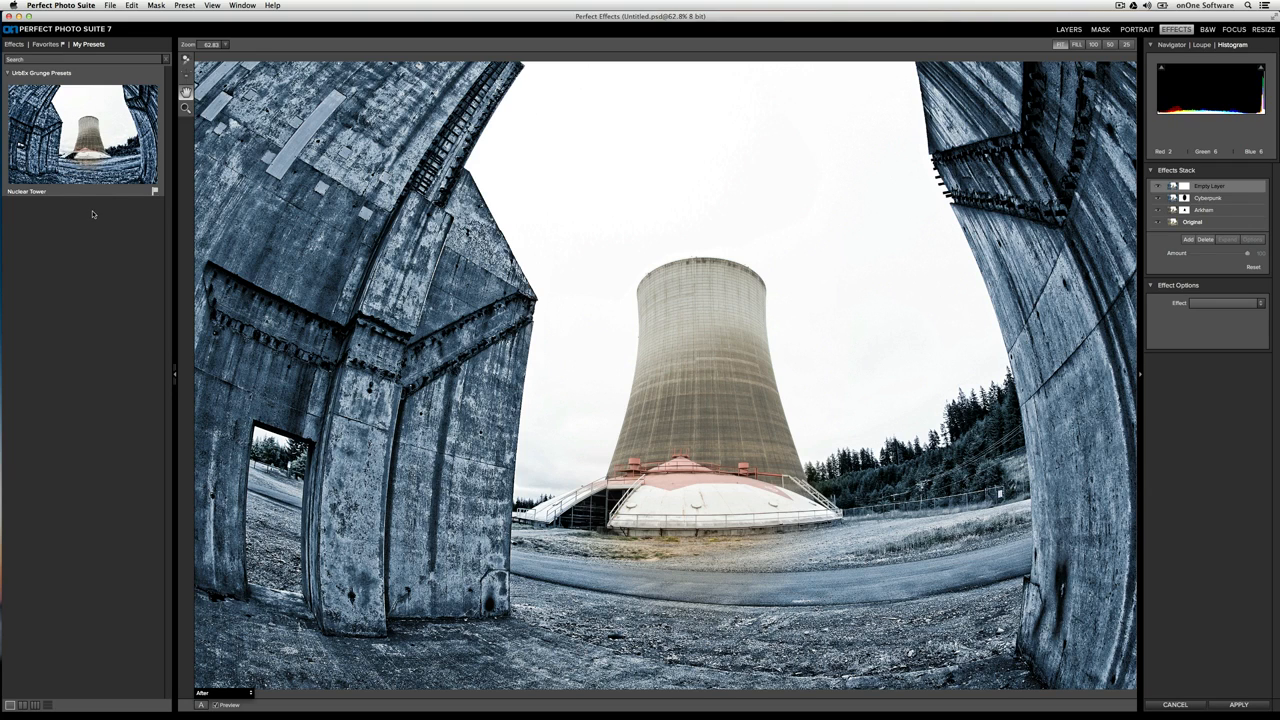
click(47, 44)
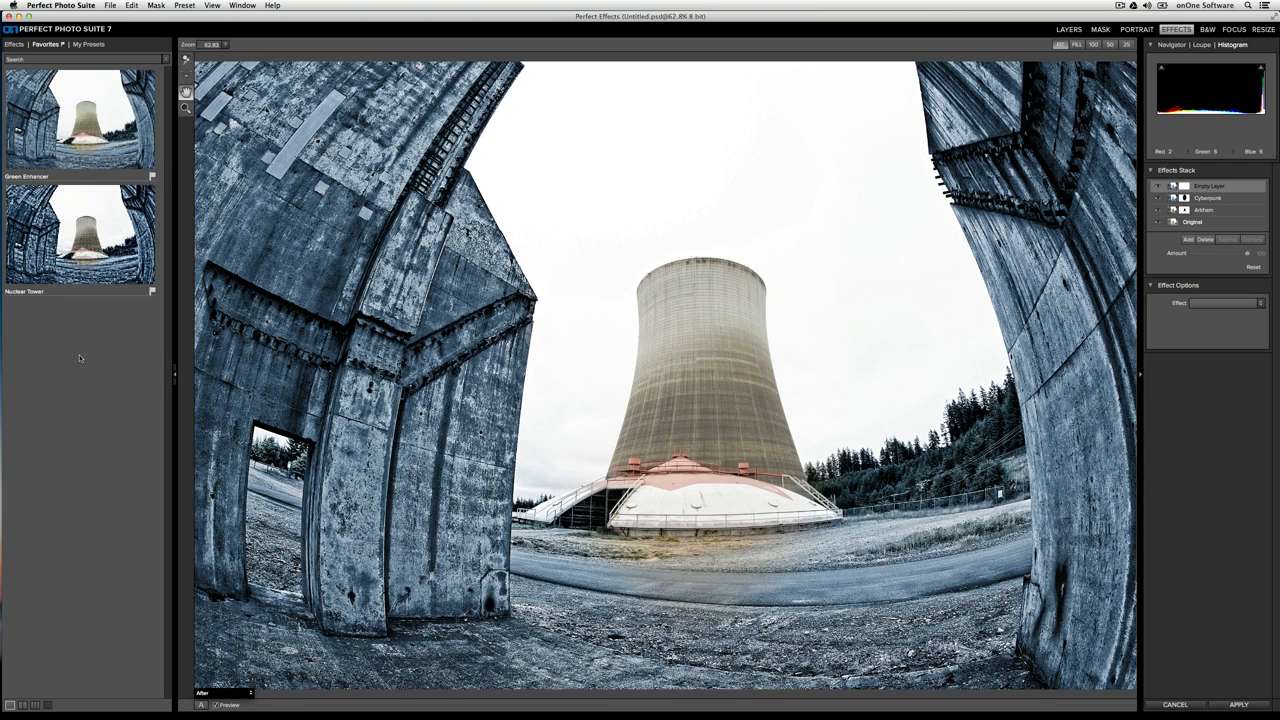
Compare the photo before and after in the side-by-side and stacked views, and by switching the preview off and on in single view
click(199, 705)
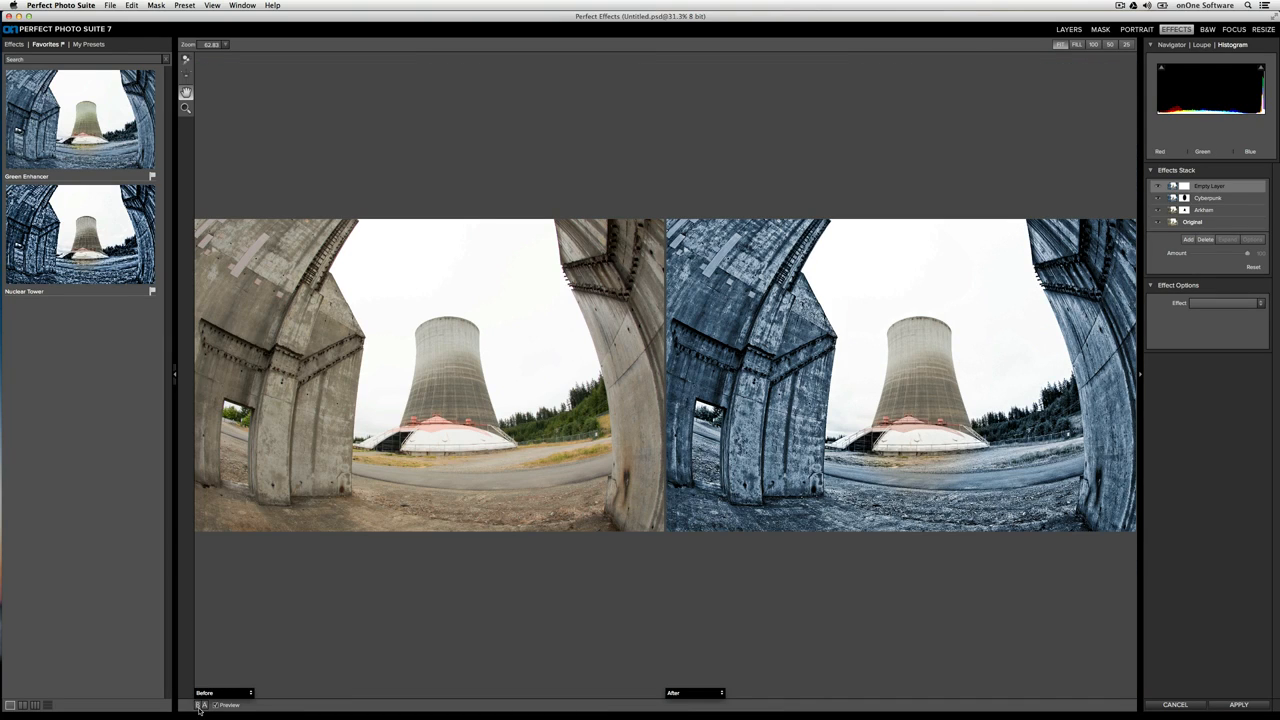
click(199, 705)
click(199, 706)
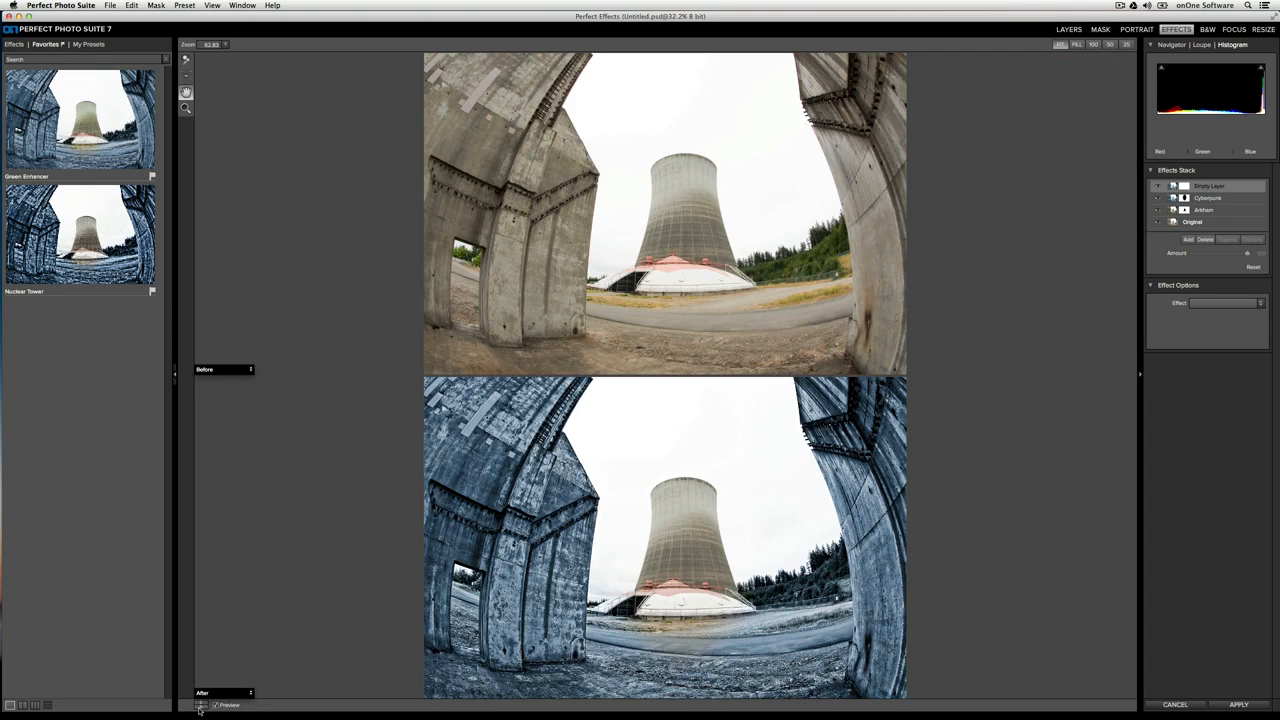
click(199, 706)
click(199, 706)
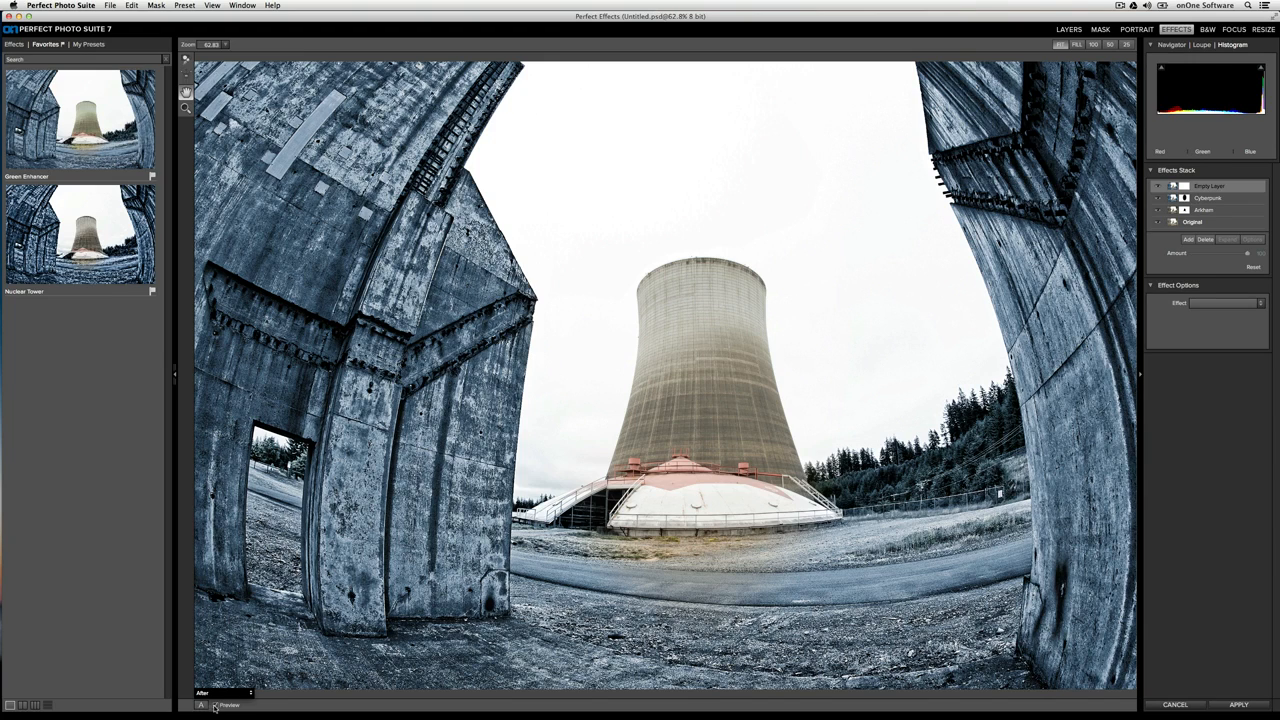
click(214, 705)
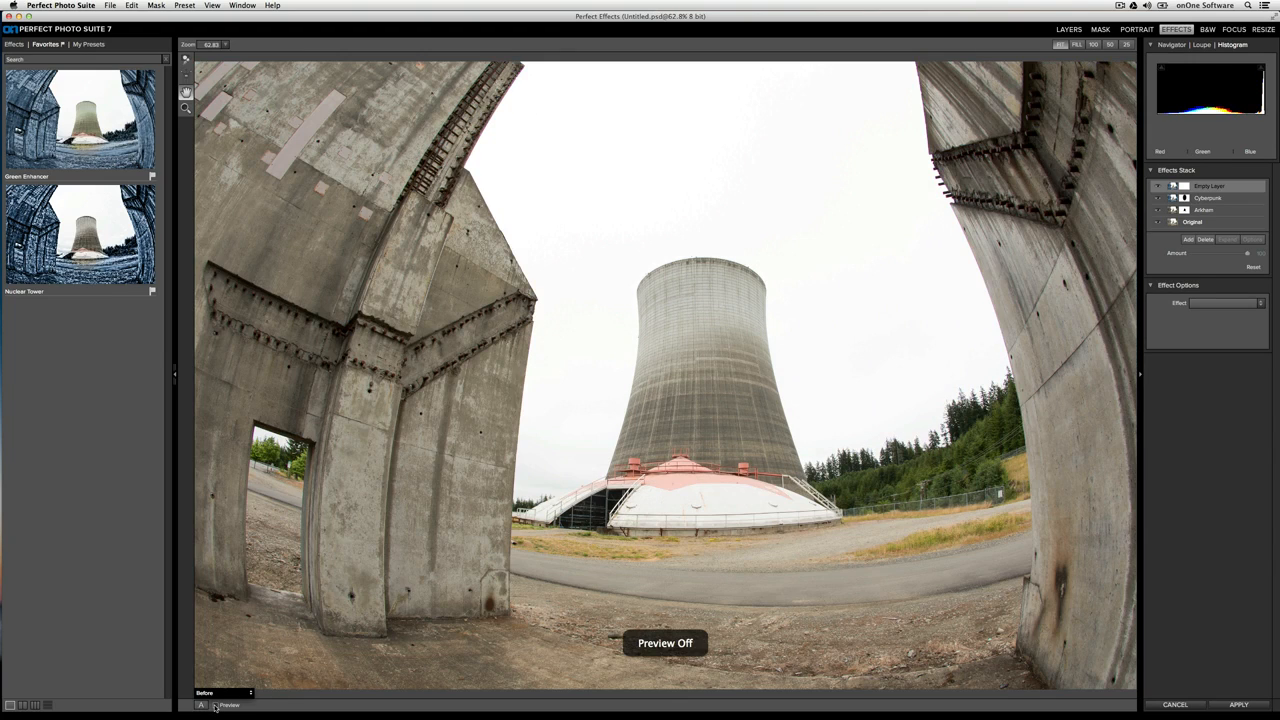
click(214, 705)
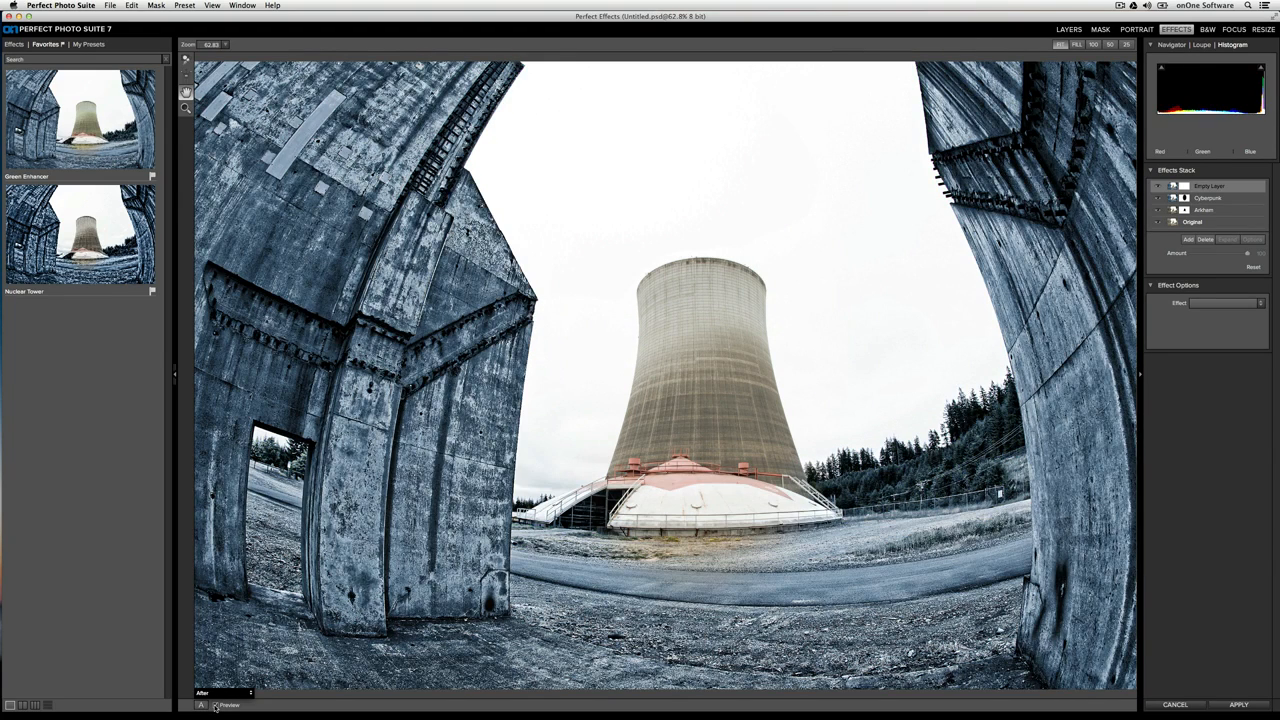